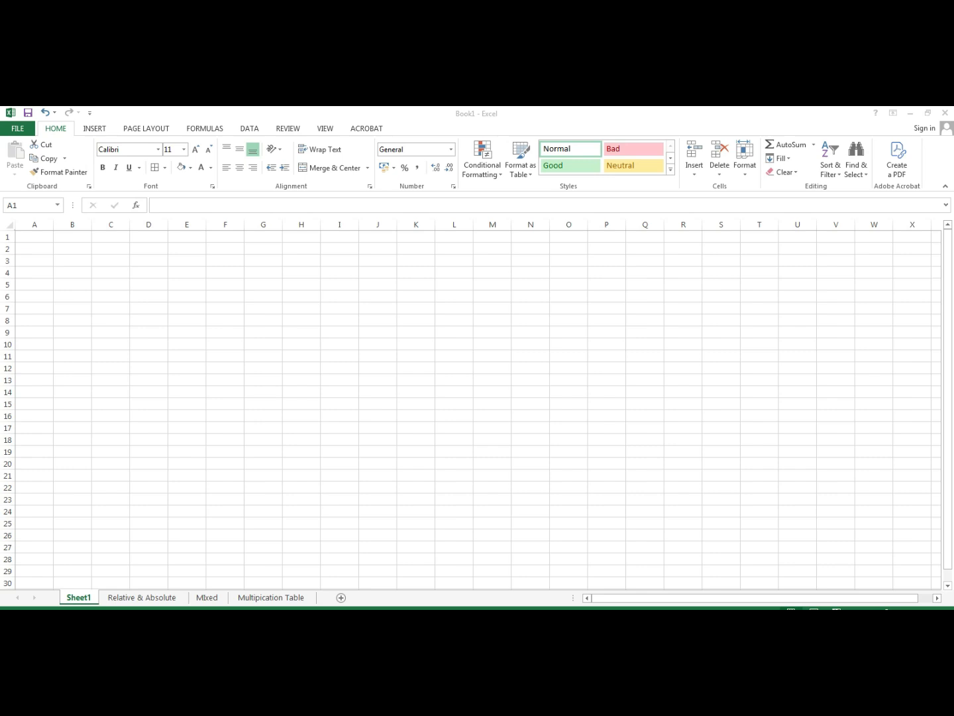
# - Look through the Mixed and Multipication Table sheets, then return to Relative & Absolute
pyautogui.click(142, 598)
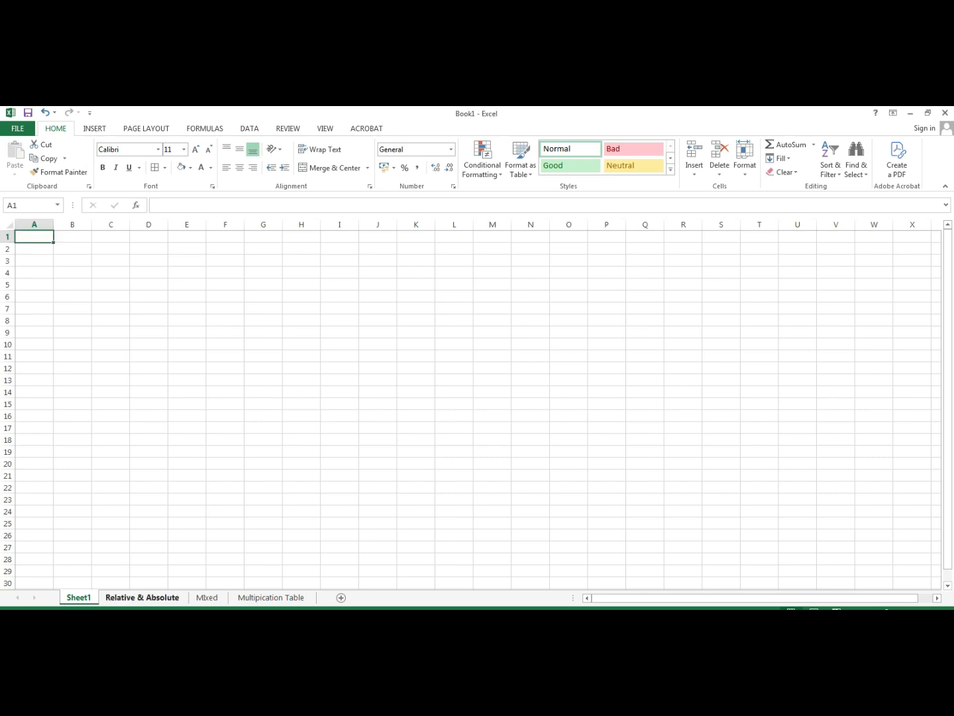
pyautogui.click(206, 597)
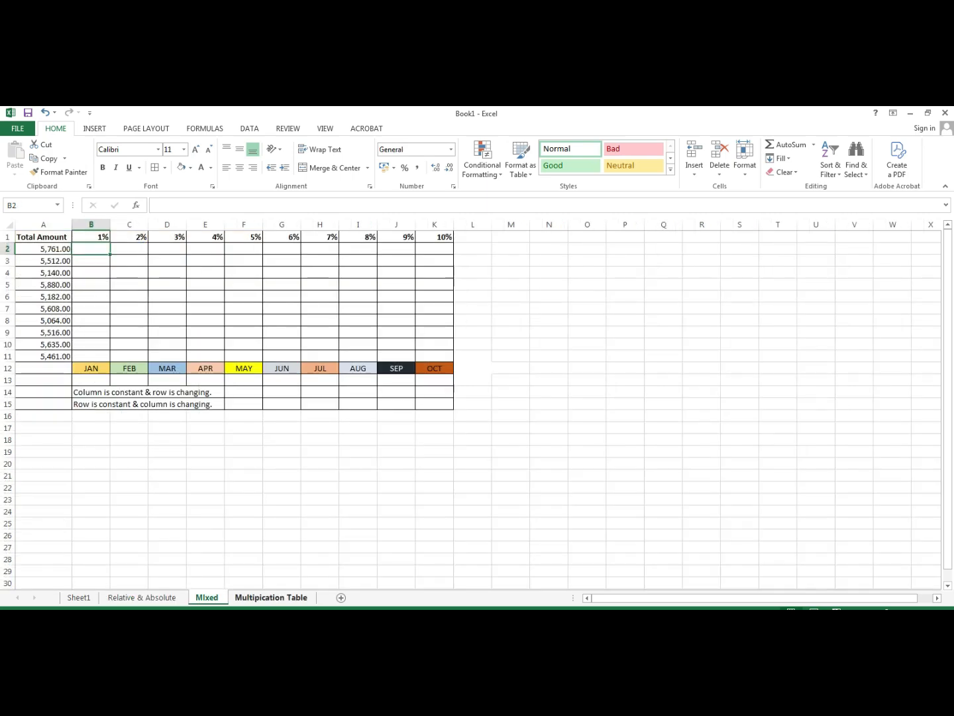
pyautogui.click(271, 596)
pyautogui.click(142, 597)
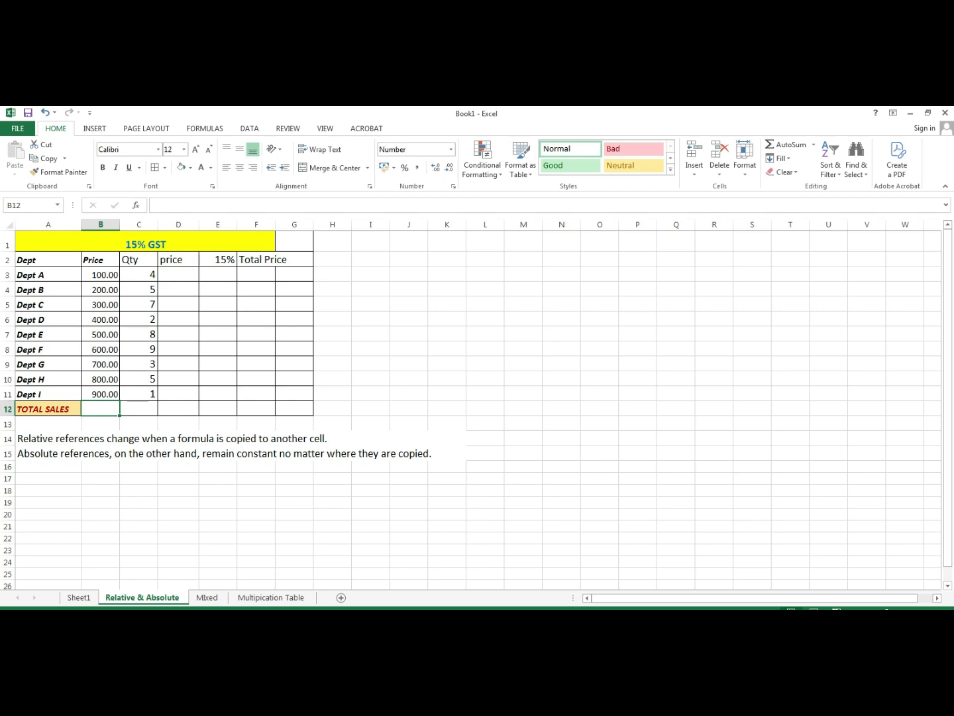
pyautogui.moveTo(178, 274); pyautogui.dragTo(294, 394)
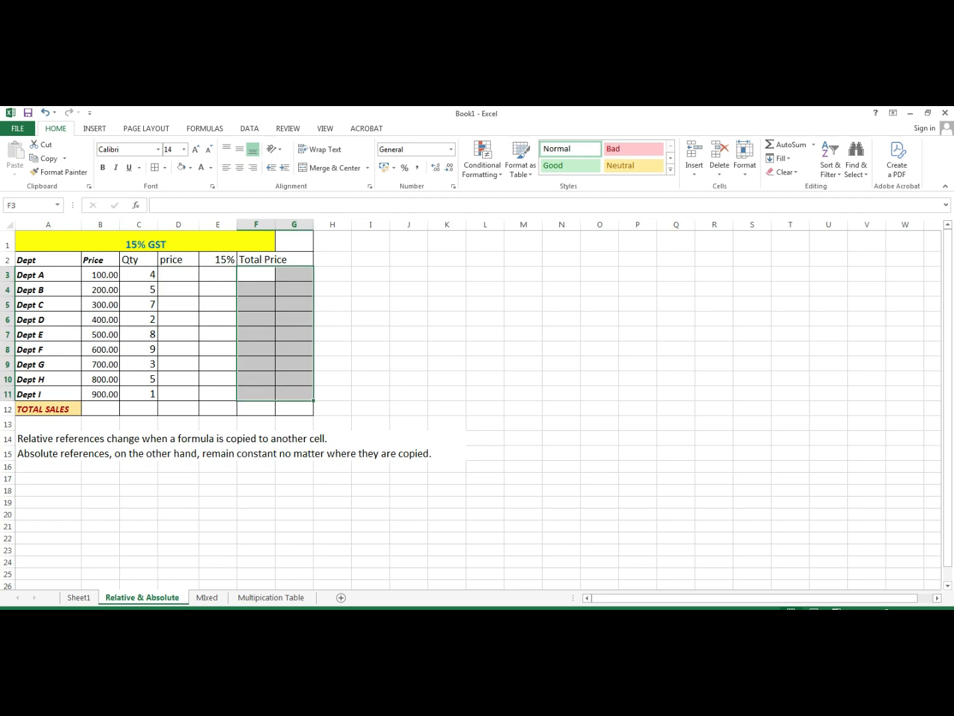
pyautogui.click(371, 348)
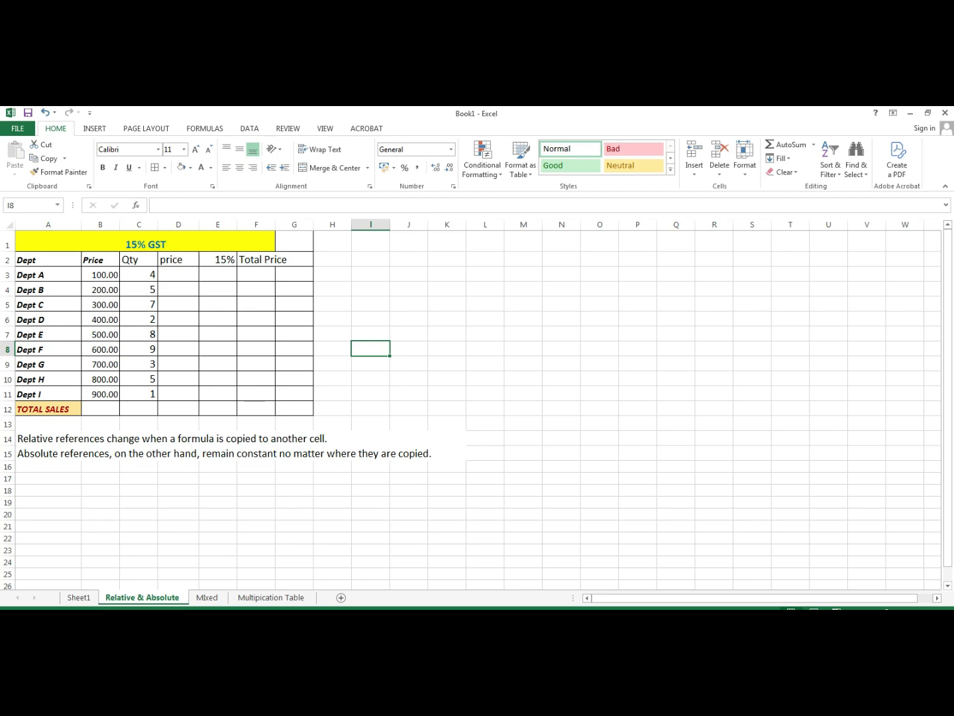
# - Enter a SUM of the Price column in B12, showing total sales of 4,500.00
pyautogui.doubleClick(100, 409)
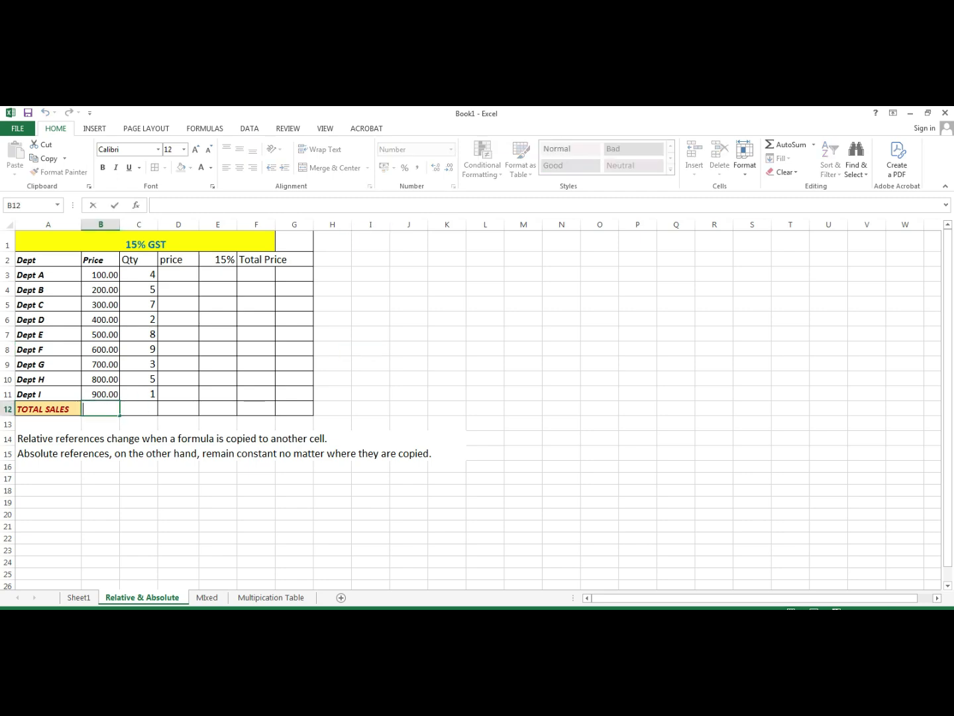
pyautogui.write('=sum')
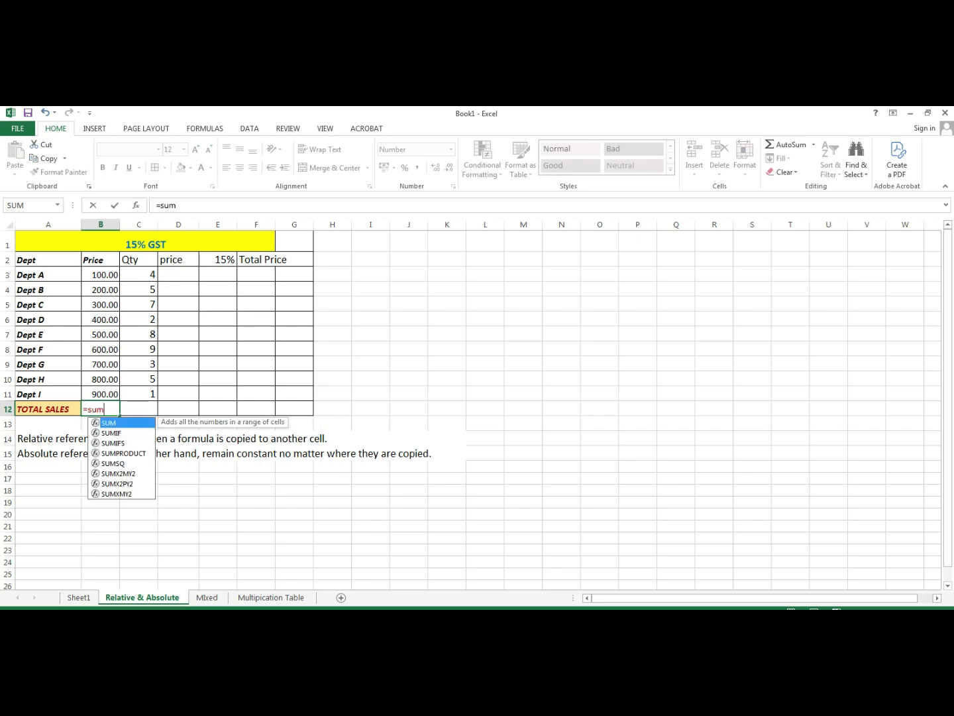
pyautogui.press('Tab')
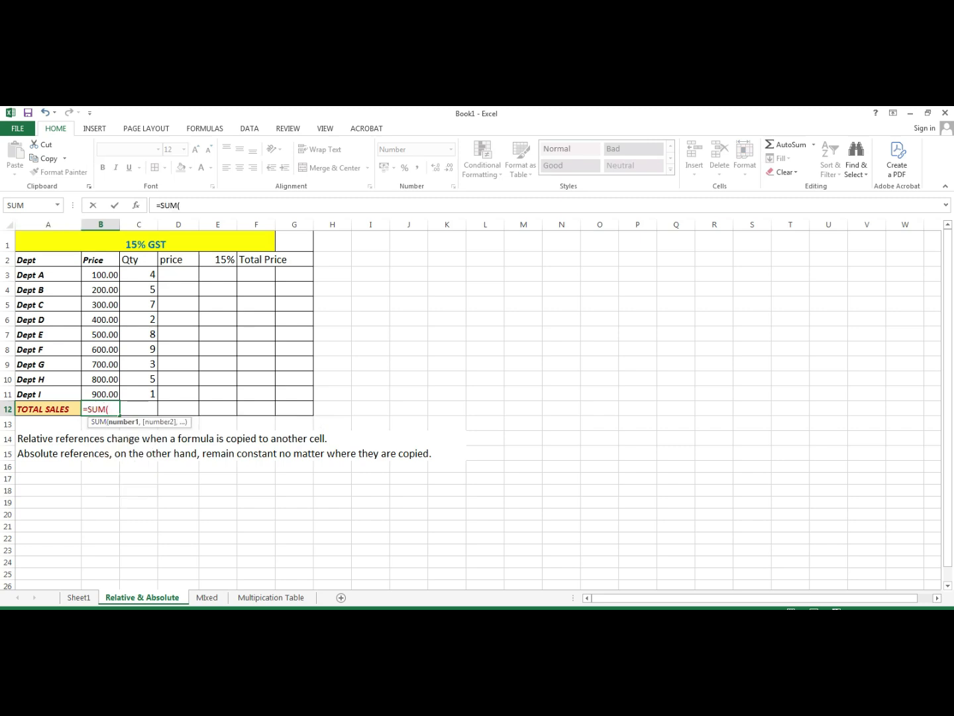
pyautogui.moveTo(101, 274); pyautogui.dragTo(101, 394)
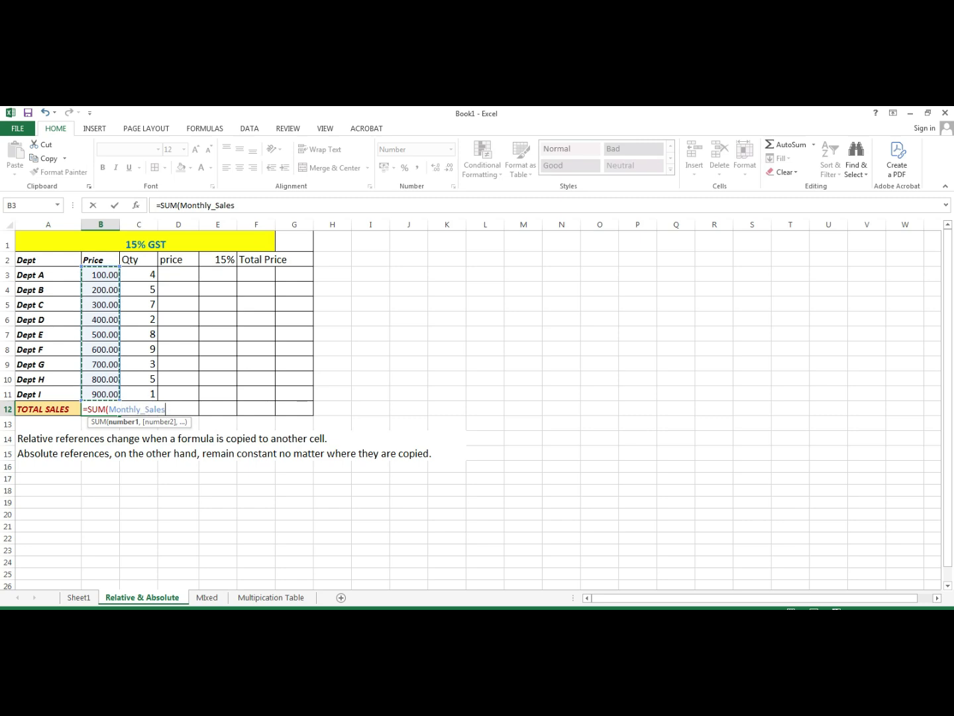
pyautogui.write(')')
pyautogui.press('Return')
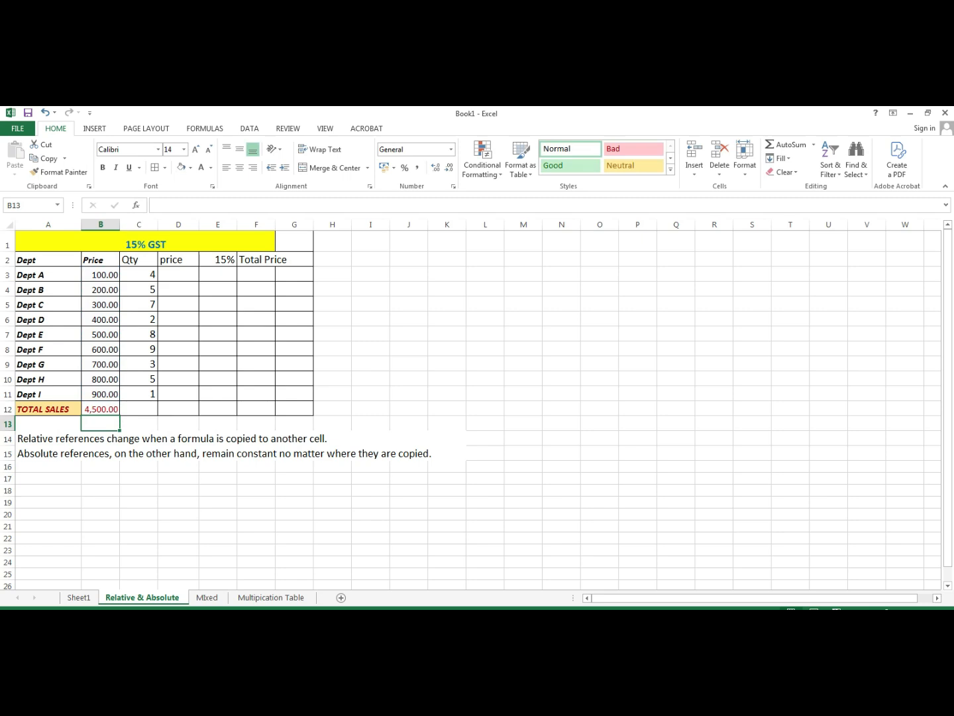
# - Enter =SUM(C3:C11) in C12 to total the quantities at 44
pyautogui.click(139, 408)
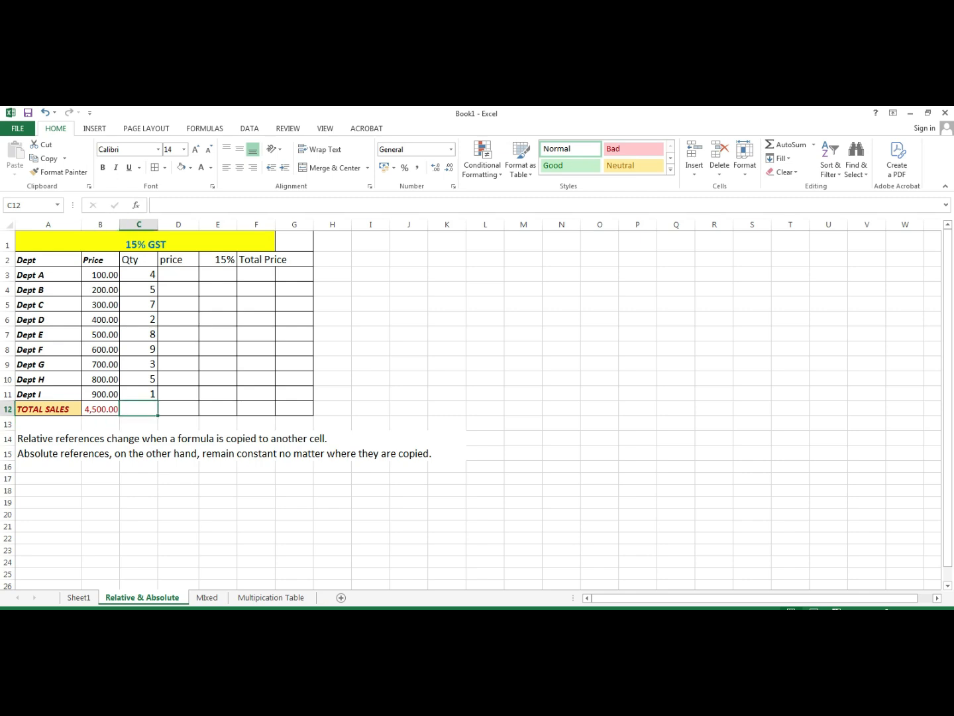
pyautogui.write('=')
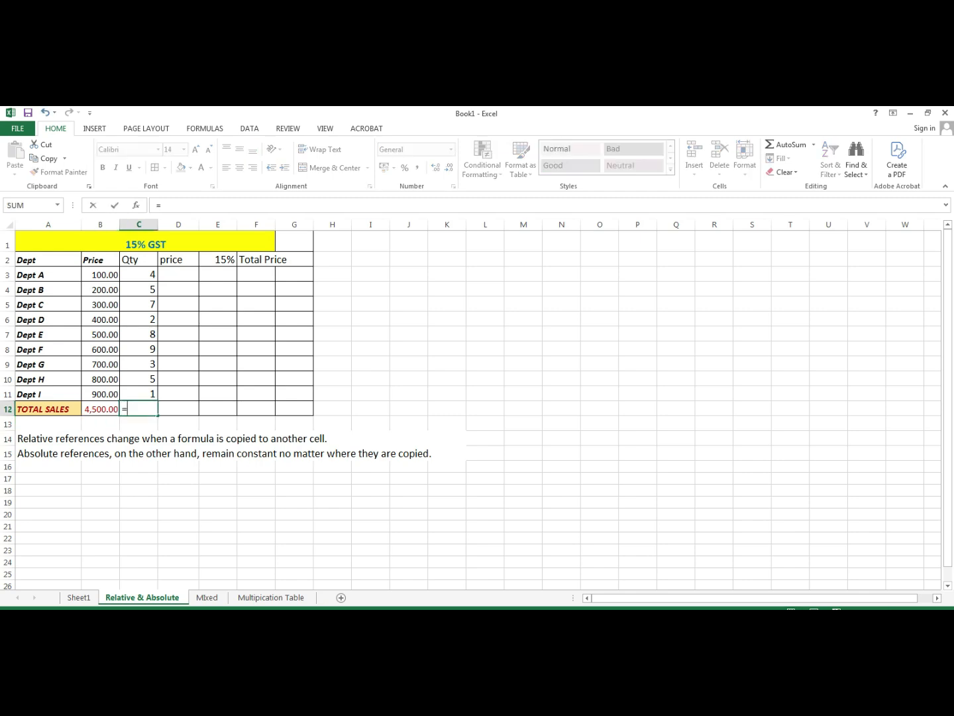
pyautogui.write('sum')
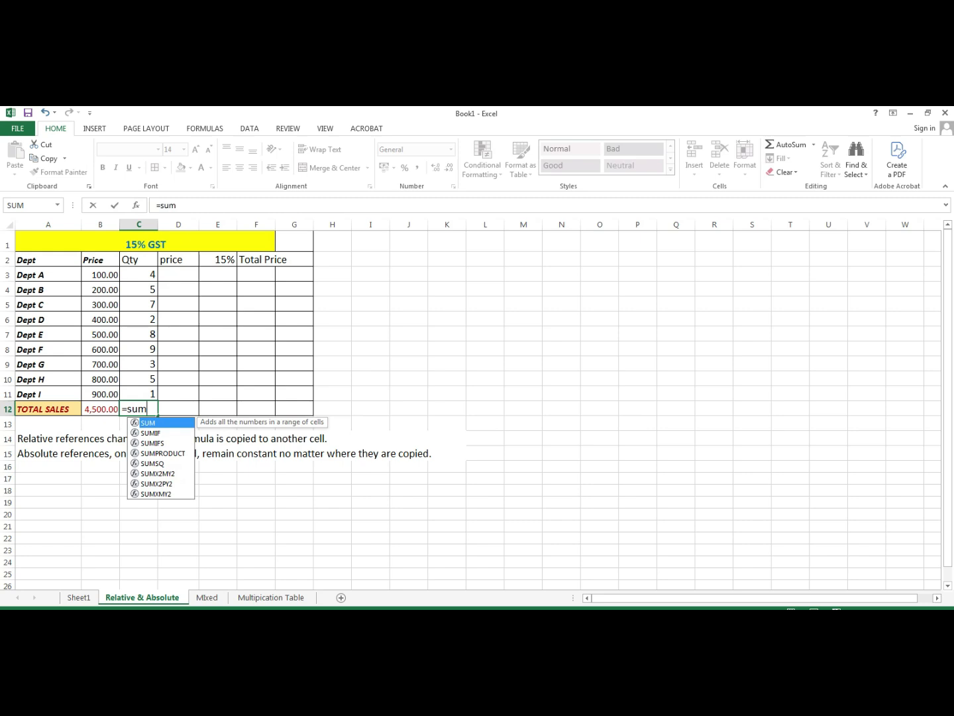
pyautogui.press('Tab')
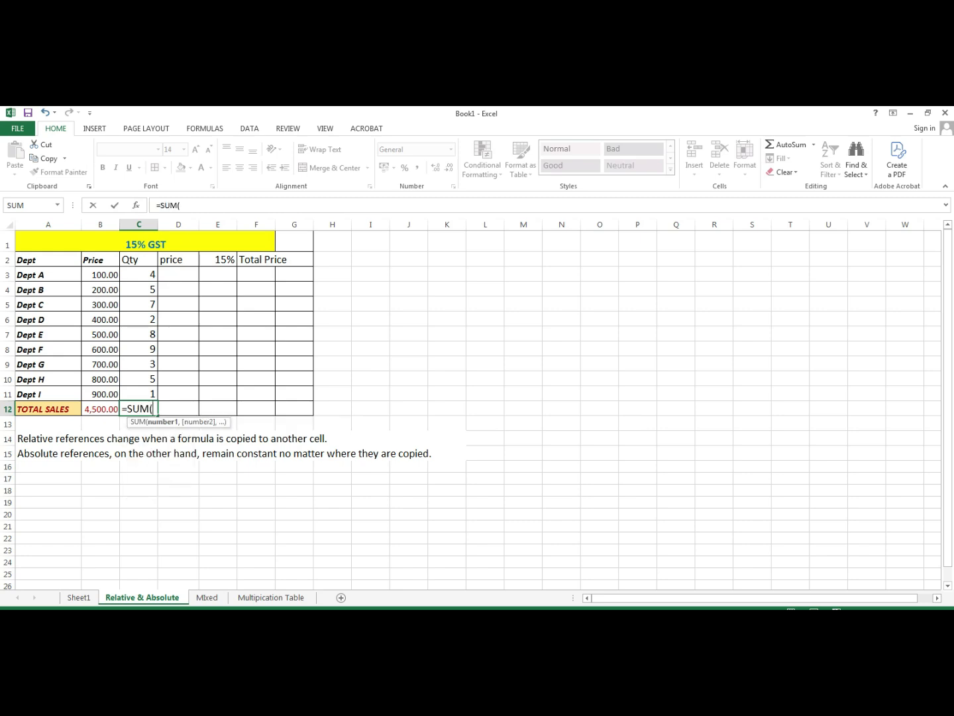
pyautogui.moveTo(139, 274); pyautogui.dragTo(139, 394)
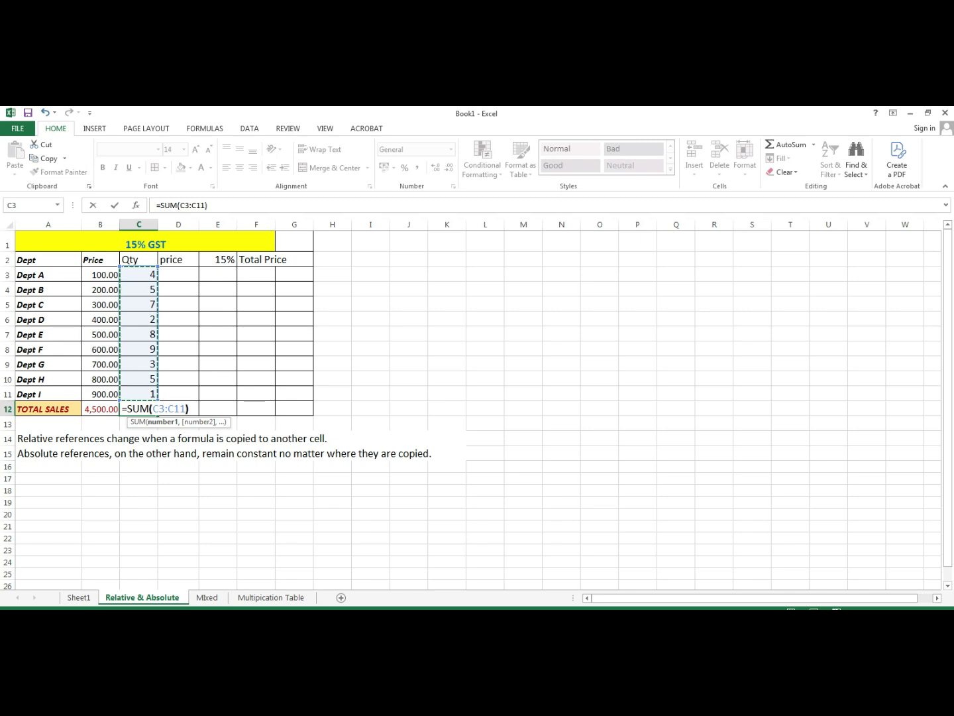
pyautogui.press('Return')
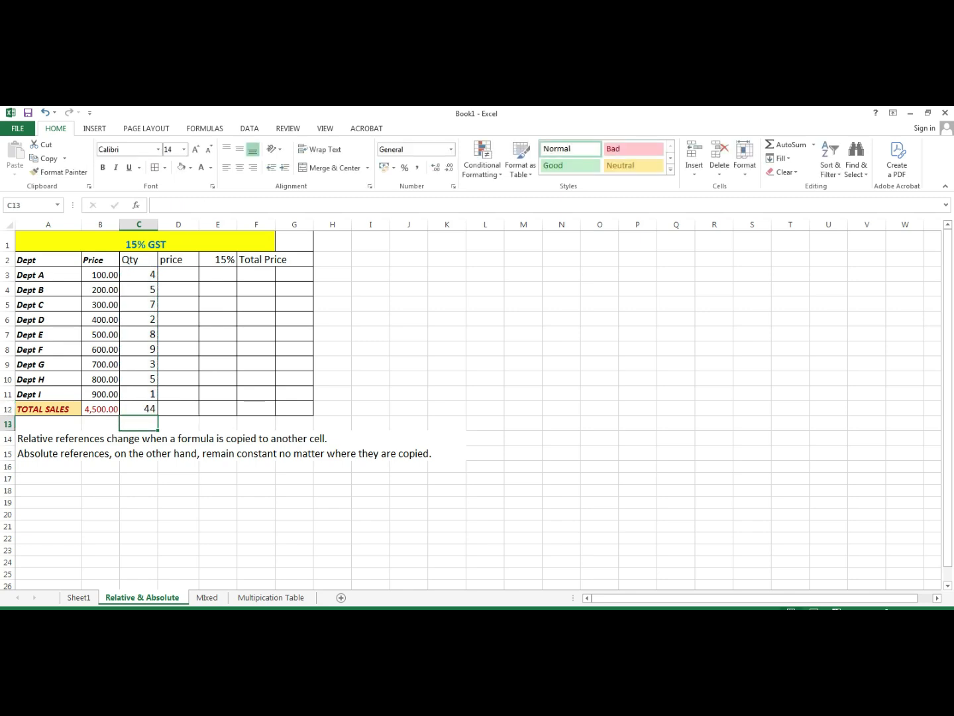
pyautogui.doubleClick(178, 408)
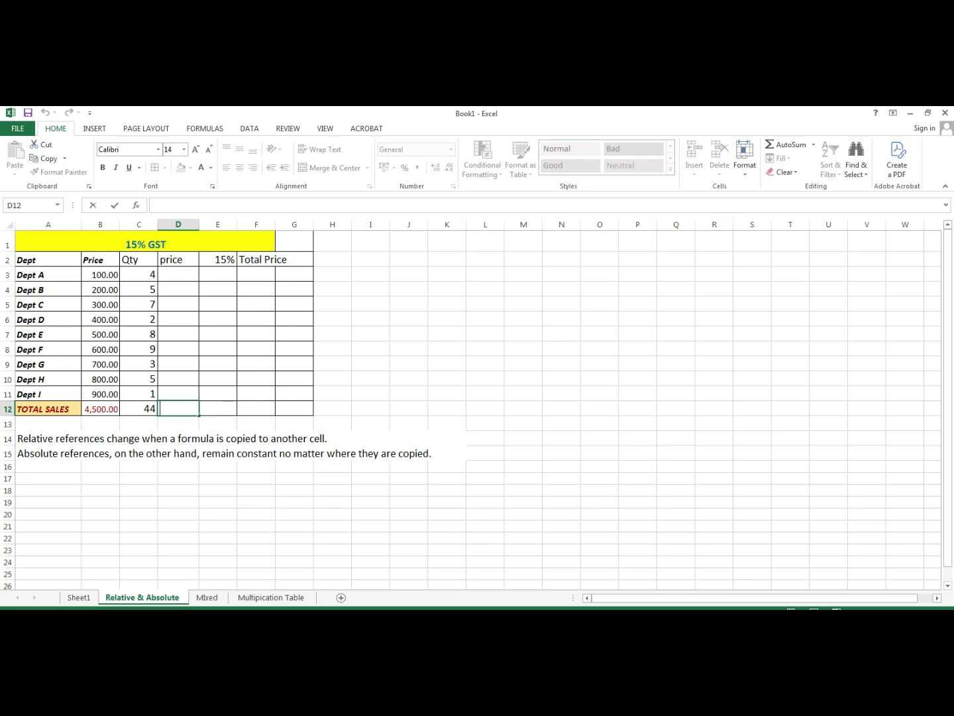
# - Enter =B12*C12 in D12, multiplying total sales by total quantity to get 198000
pyautogui.write('=')
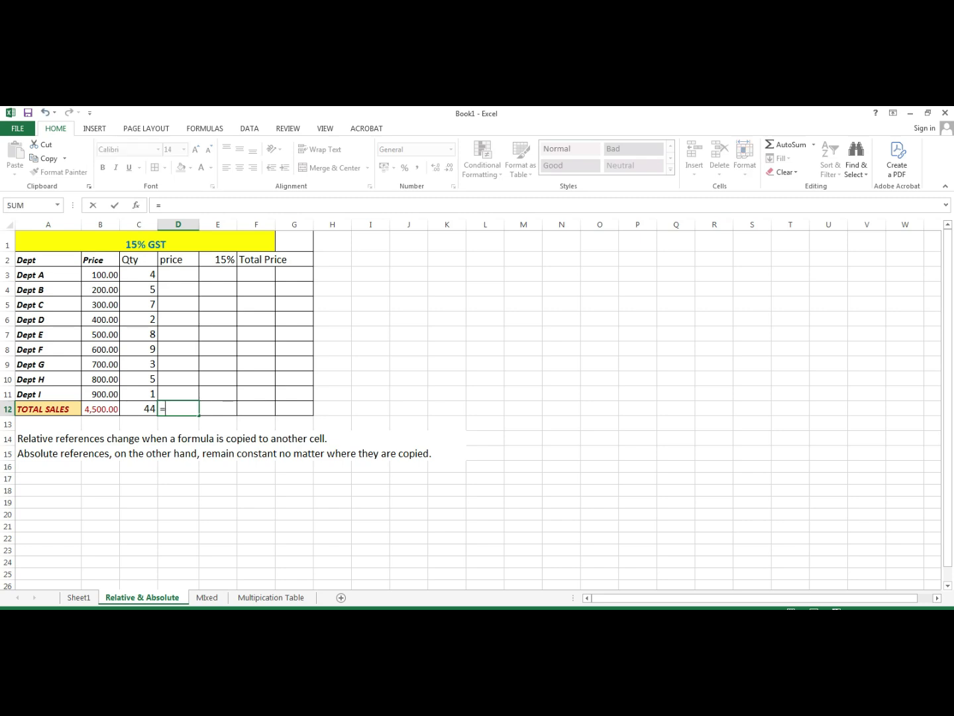
pyautogui.press('Escape')
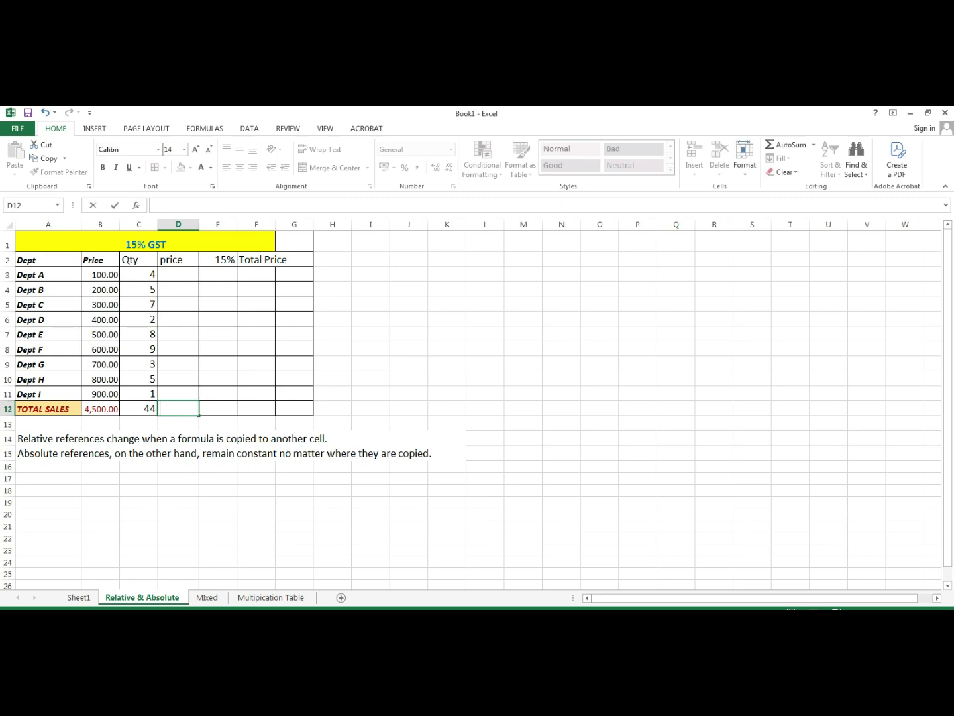
pyautogui.write('=')
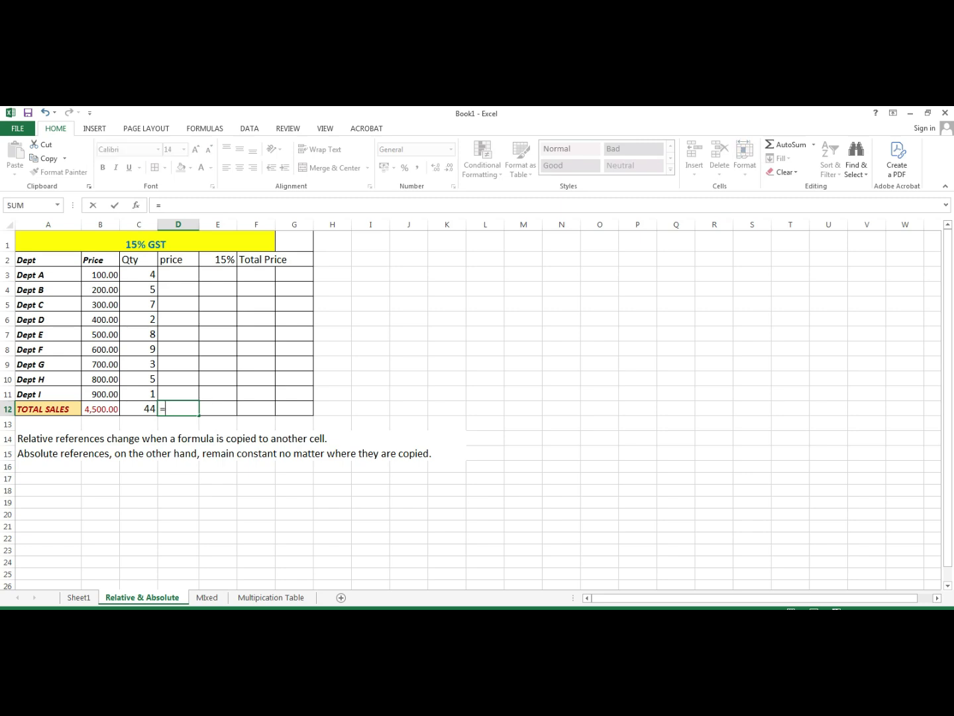
pyautogui.click(100, 409)
pyautogui.write('*')
pyautogui.click(138, 408)
pyautogui.press('Return')
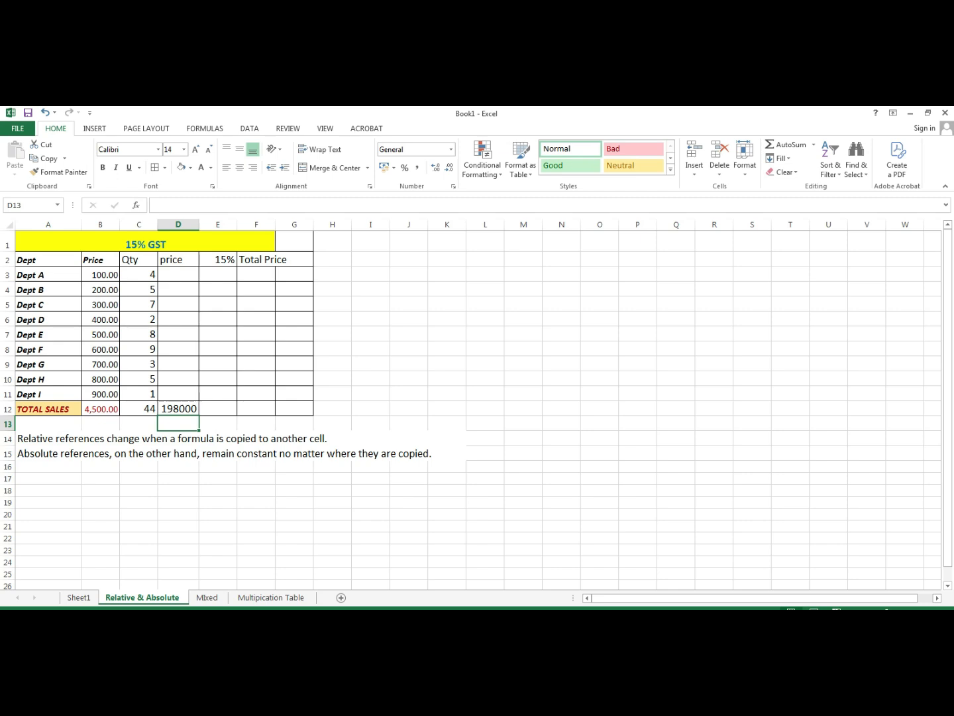
pyautogui.click(100, 408)
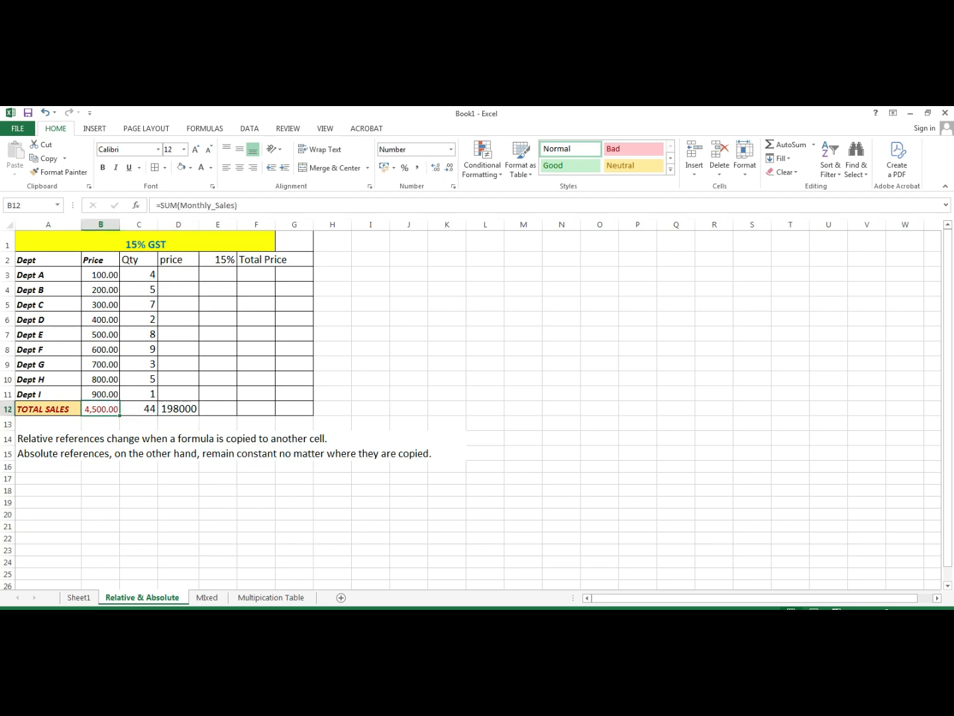
pyautogui.click(138, 409)
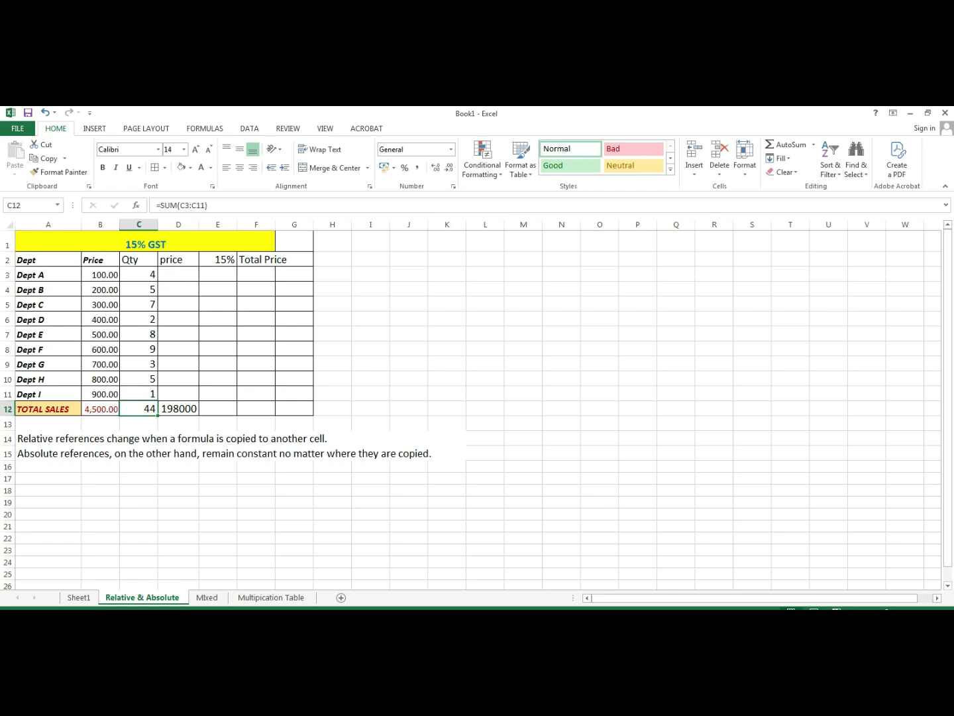
pyautogui.click(178, 409)
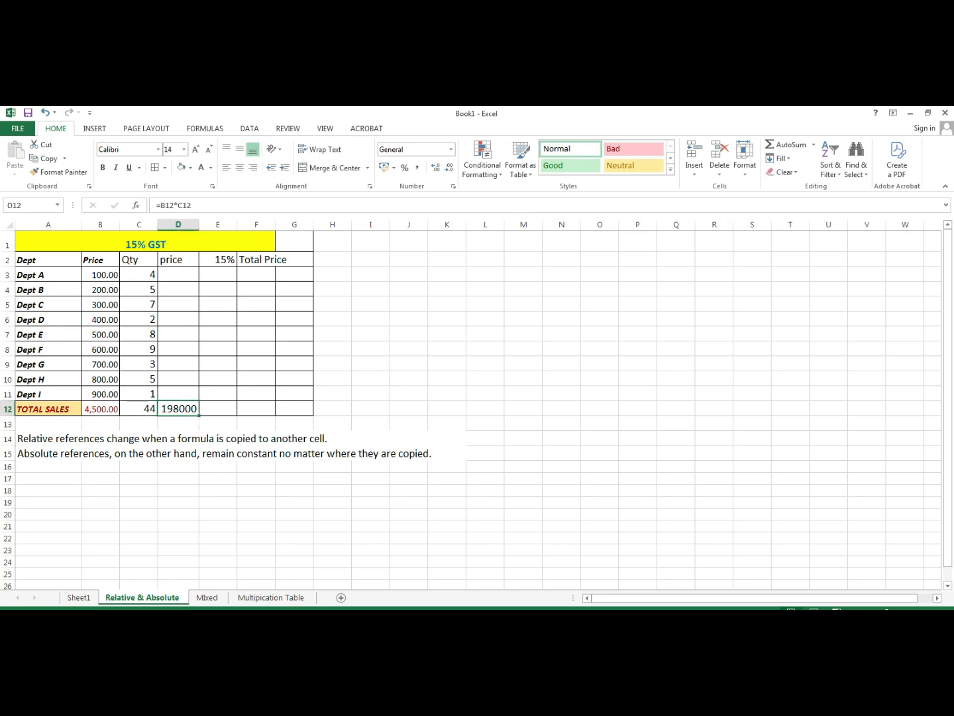
pyautogui.click(179, 274)
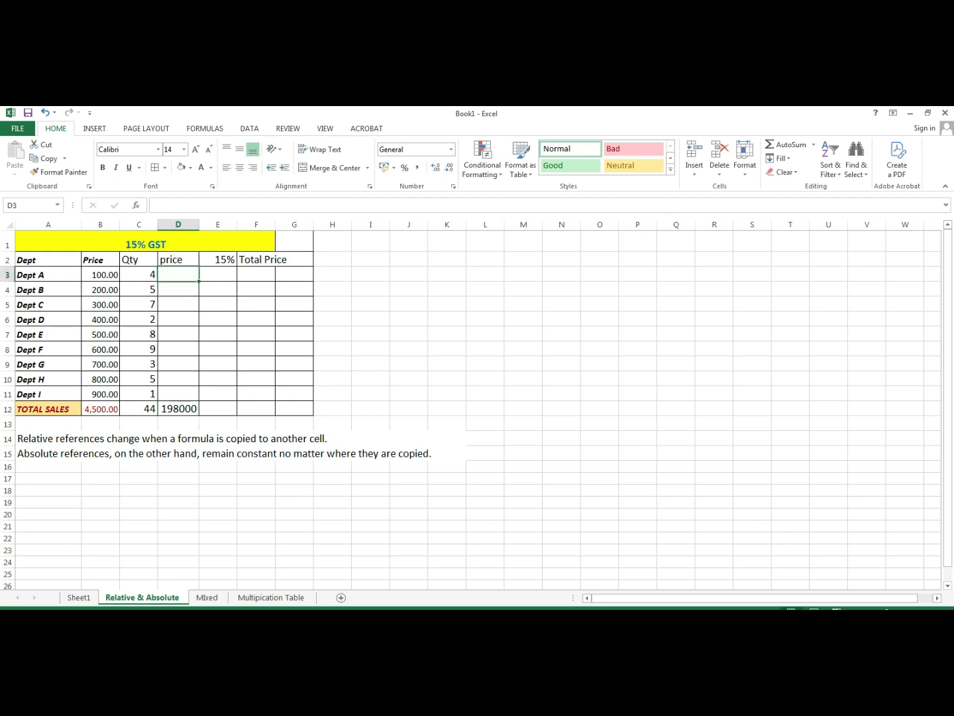
pyautogui.press('F2')
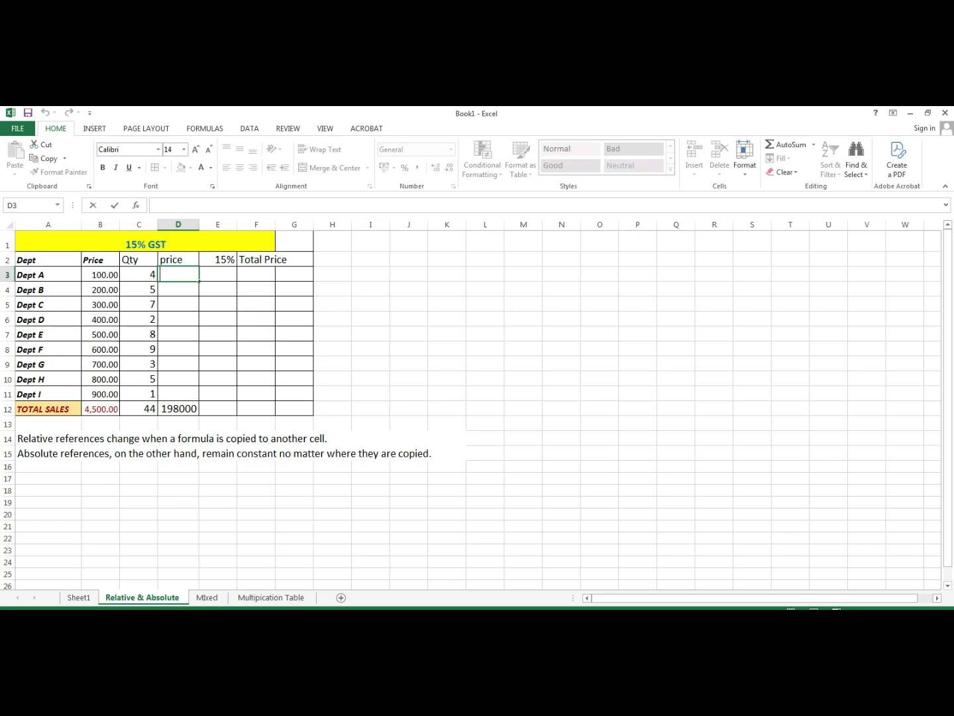
# - Enter =B3*C3 in D3 to compute Dept A's price times quantity
pyautogui.write('=')
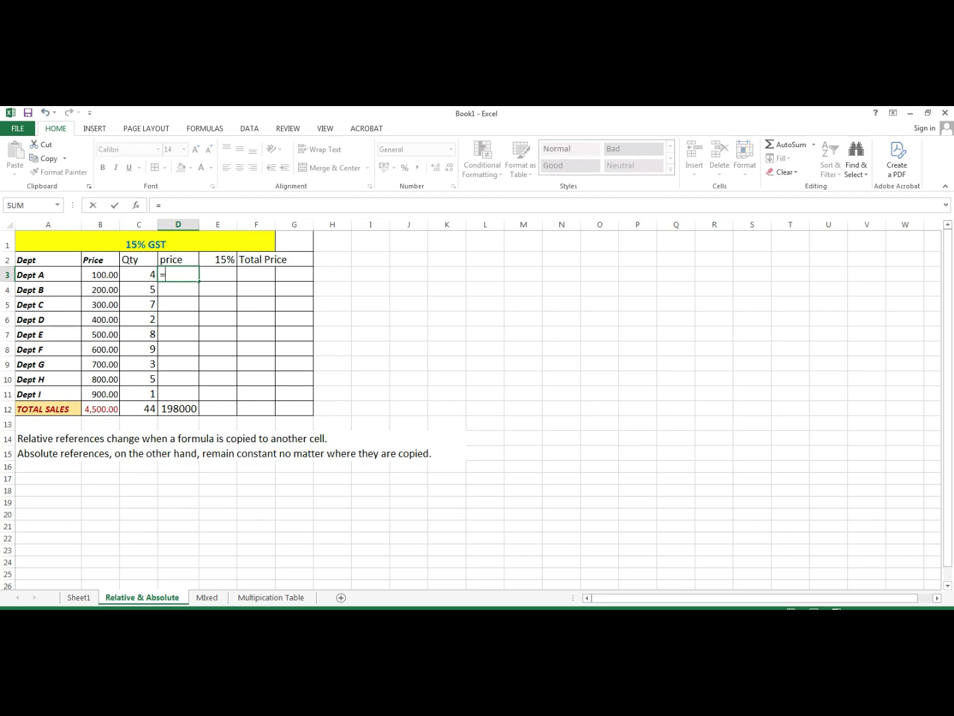
pyautogui.click(100, 274)
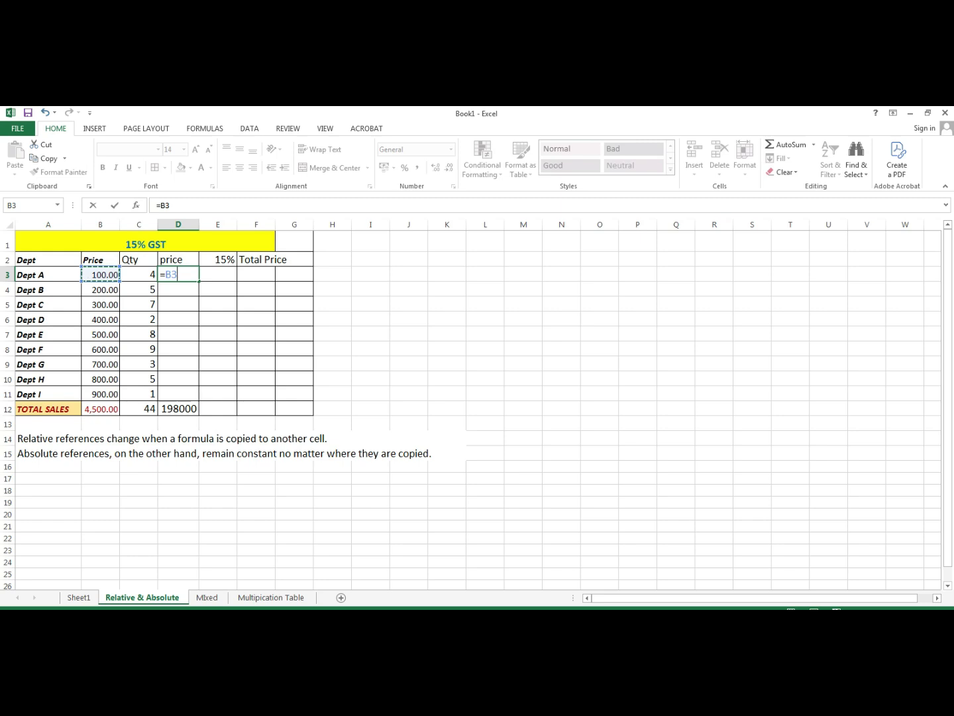
pyautogui.write('*')
pyautogui.click(139, 274)
pyautogui.press('Return')
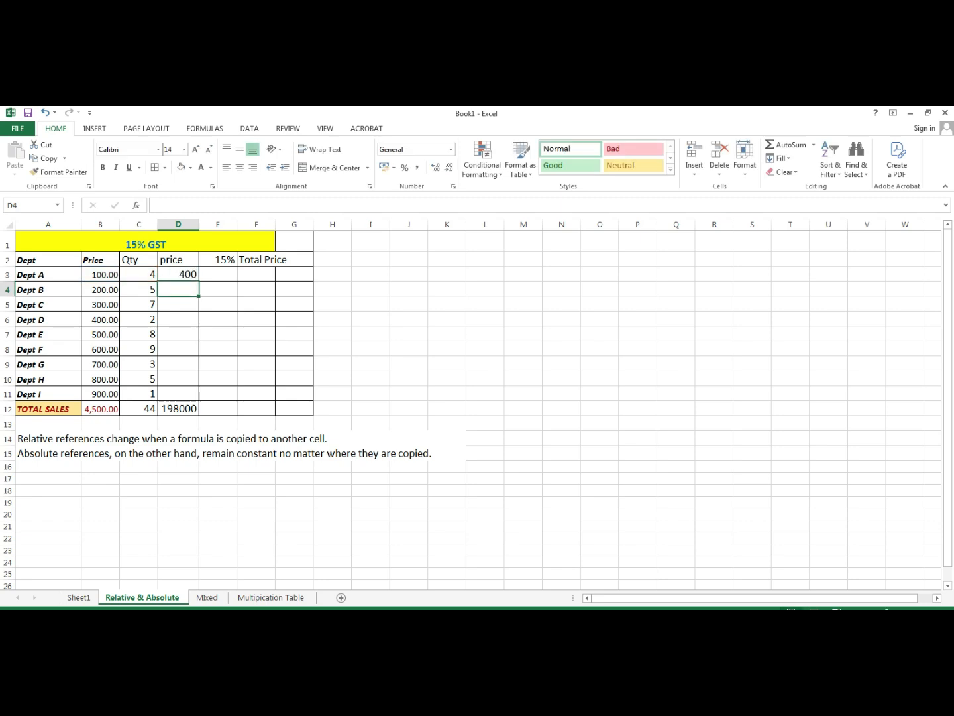
# - Copy the D3 price formula down through D11 for Dept B to Dept I
pyautogui.moveTo(198, 282); pyautogui.dragTo(198, 398)
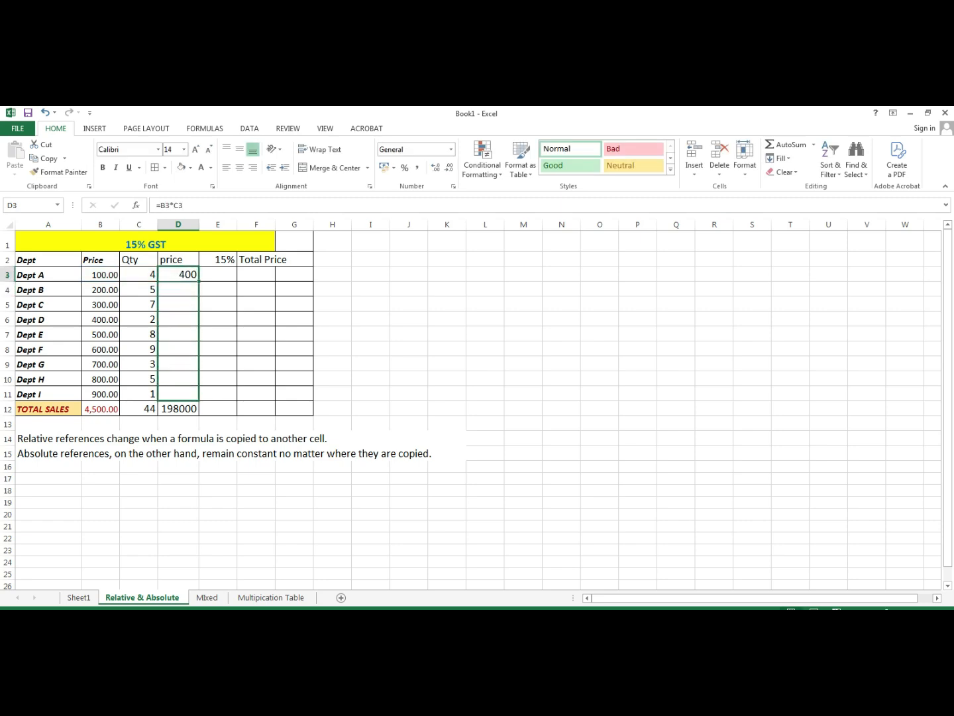
pyautogui.moveTo(198, 398); pyautogui.dragTo(198, 398)
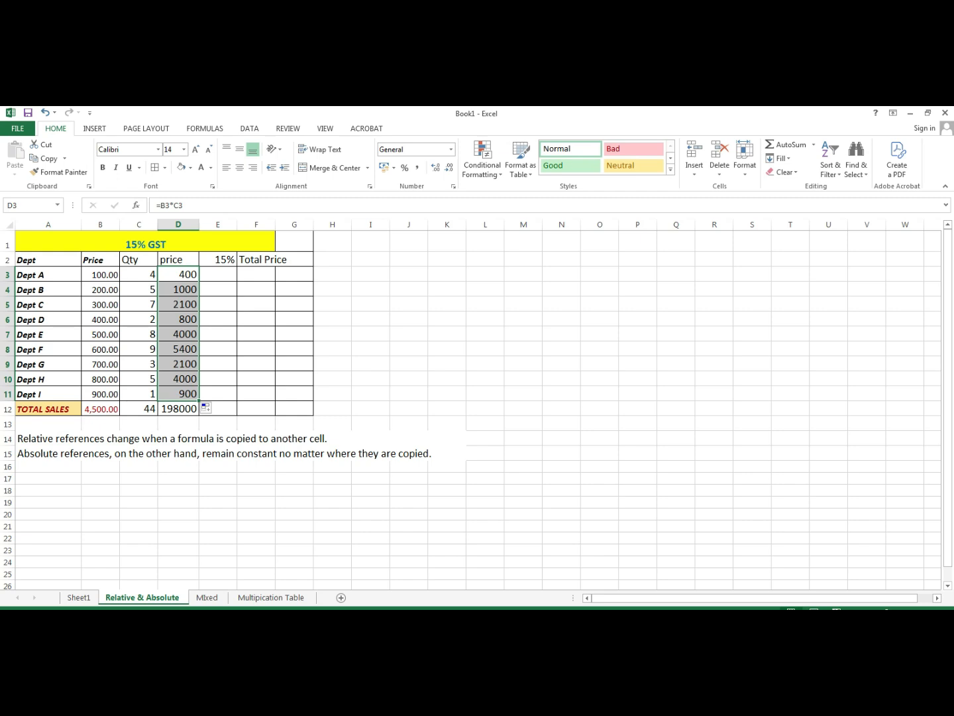
pyautogui.click(178, 409)
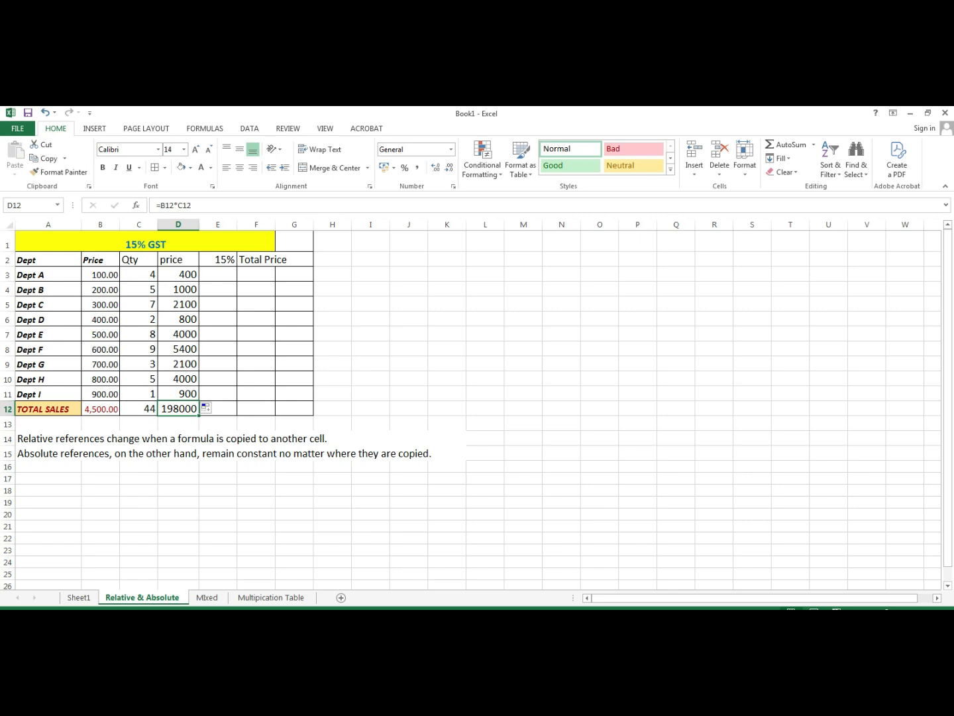
# - Fill the 198000 total in D12 with yellow
pyautogui.click(190, 167)
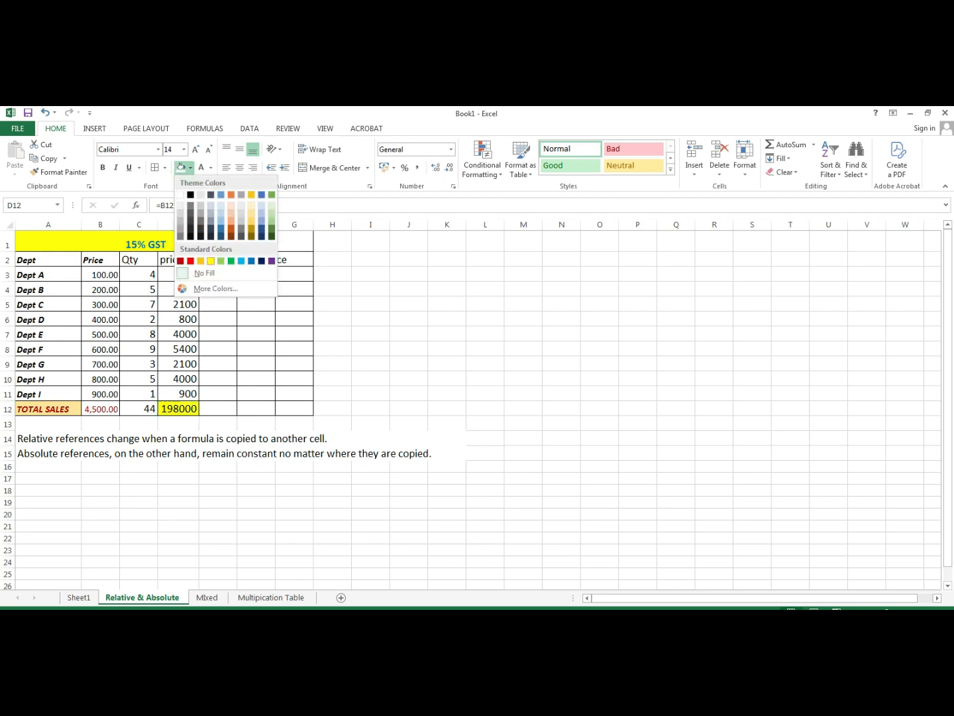
pyautogui.click(210, 261)
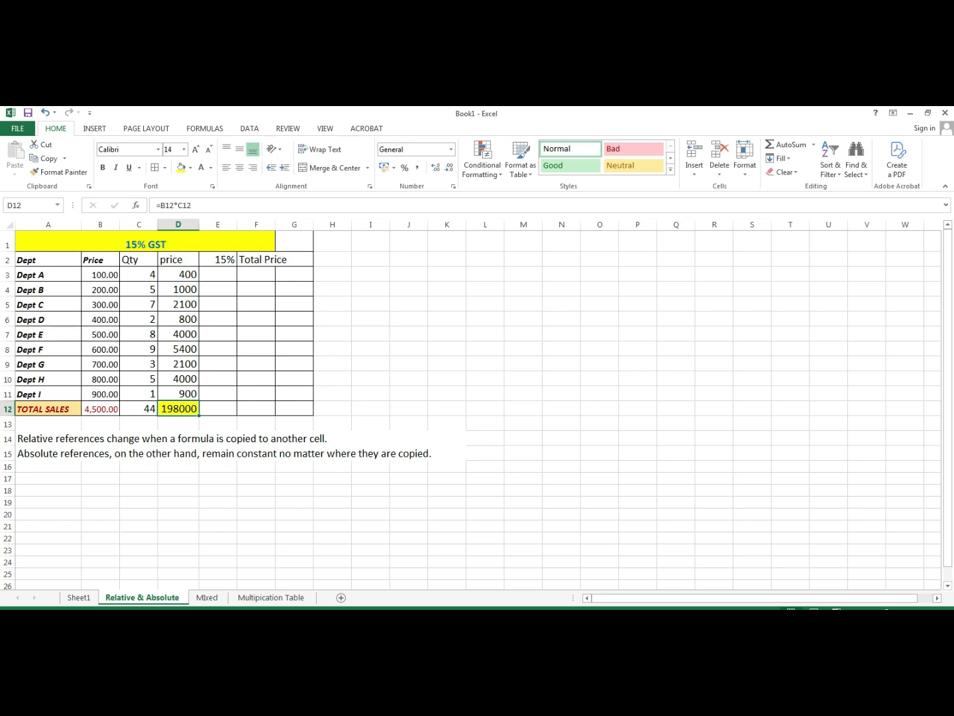
pyautogui.click(217, 275)
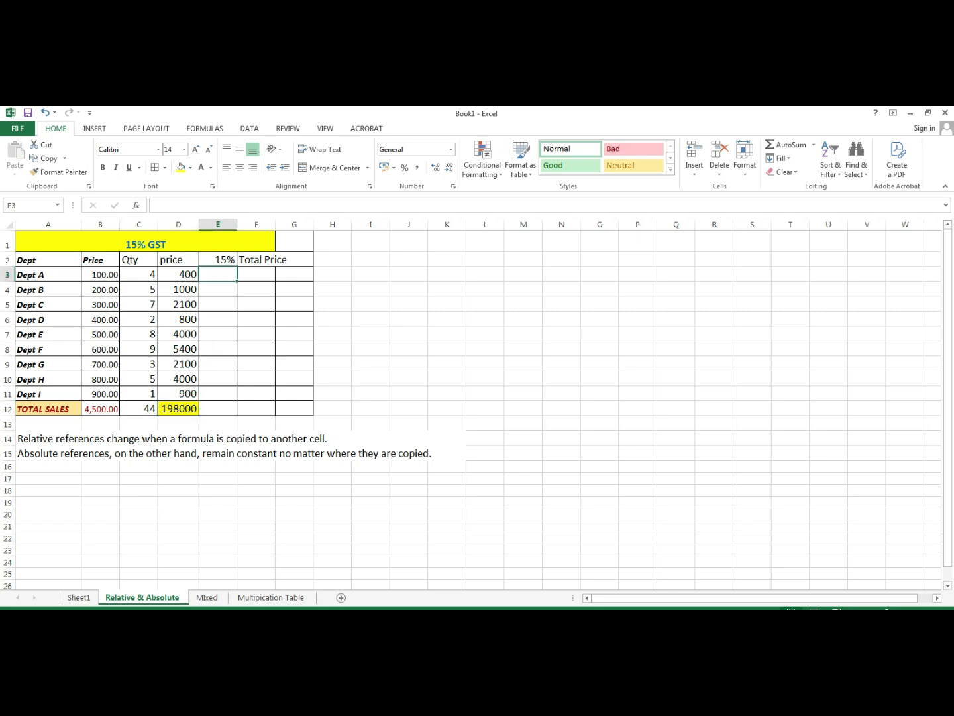
pyautogui.press('F2')
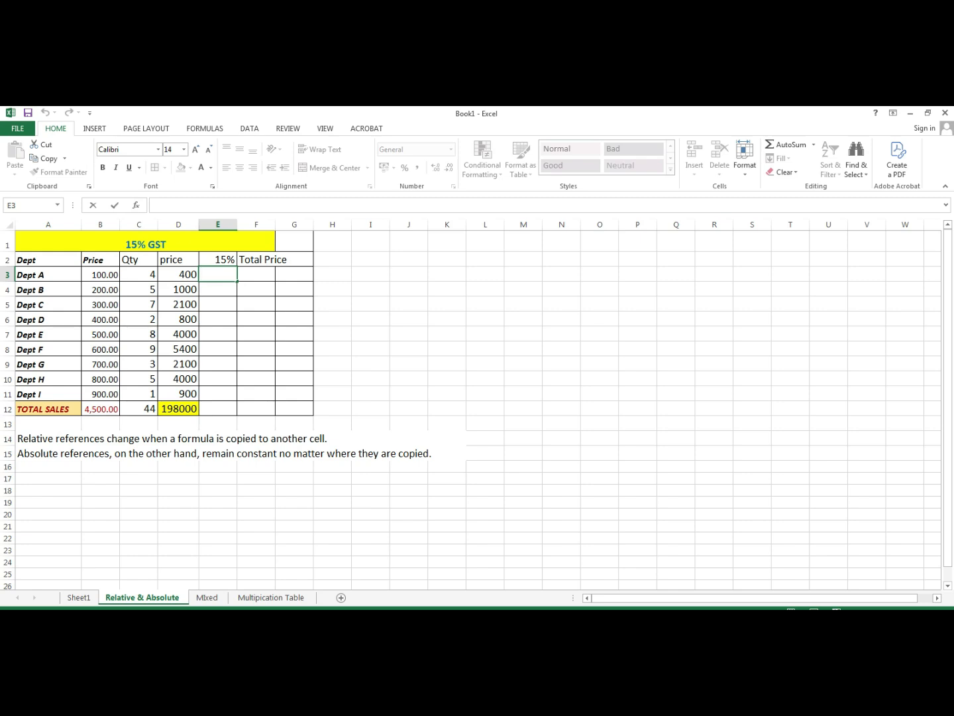
# - Enter the mixed-reference formula =$D3*E$2 in E3 for Dept A's 15% amount
pyautogui.write('=')
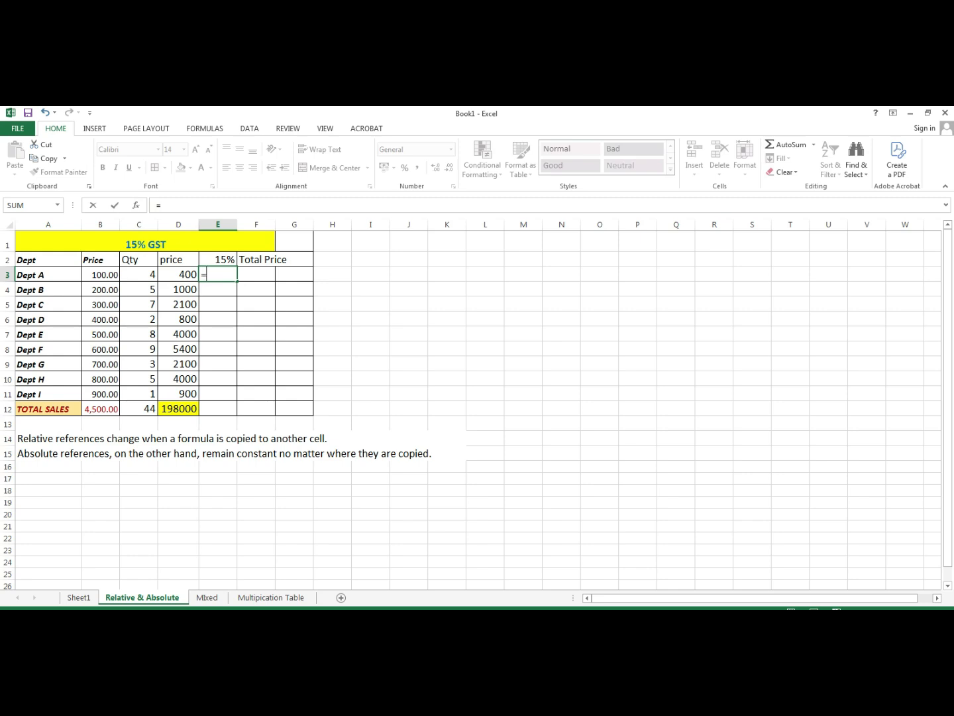
pyautogui.click(178, 274)
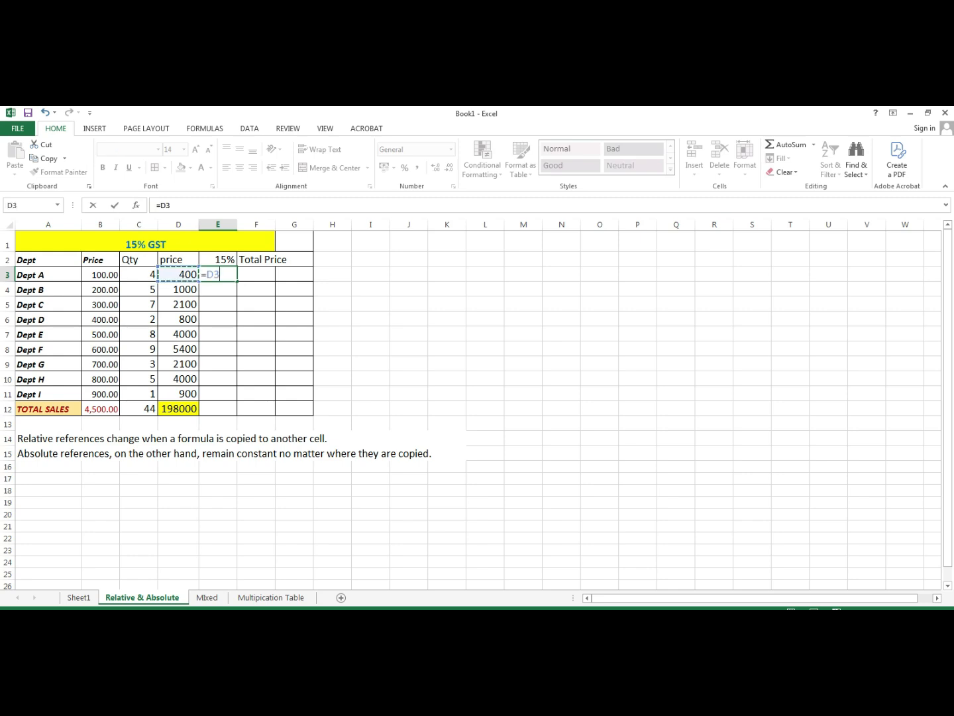
pyautogui.click(207, 274)
pyautogui.write('$')
pyautogui.write('*')
pyautogui.press('Up')
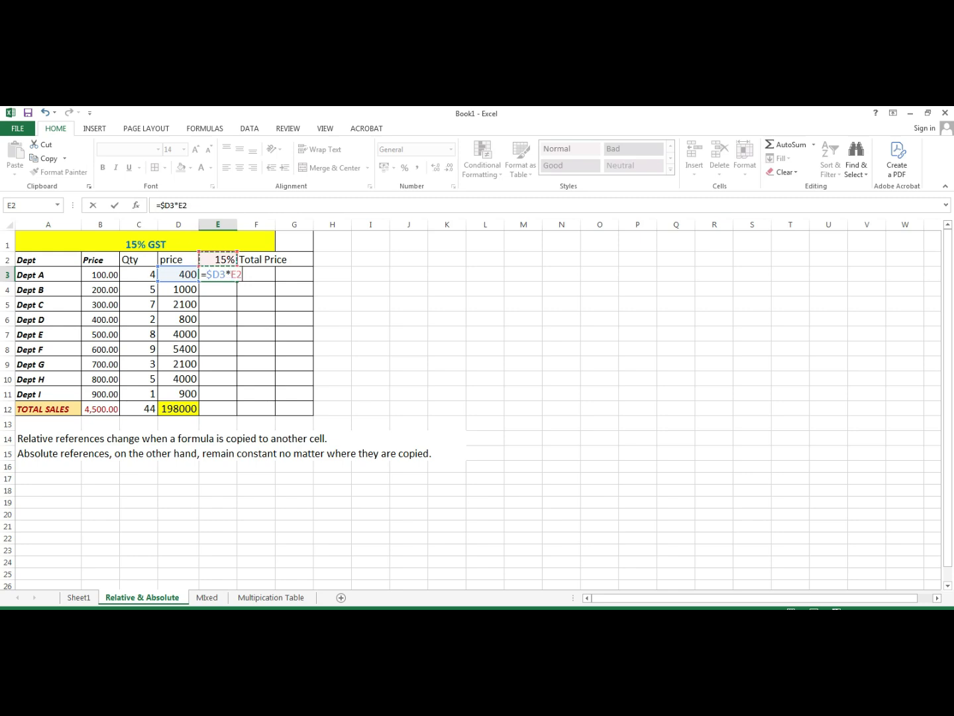
pyautogui.click(237, 274)
pyautogui.write('$')
pyautogui.press('Return')
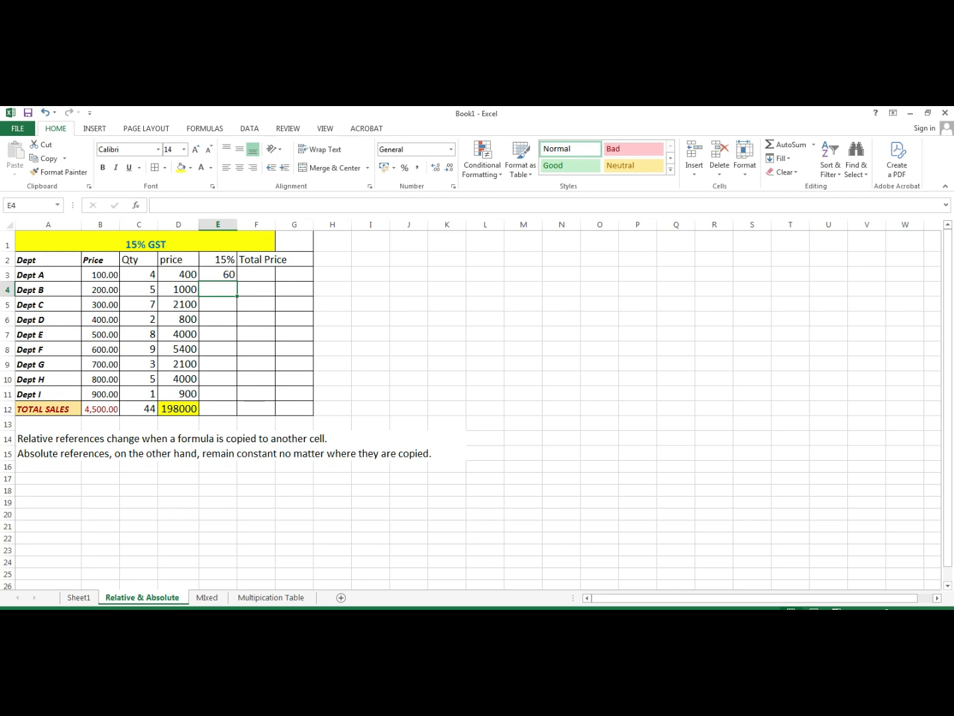
# - Copy the E3 formula down to E12, giving 60 through a 29700 total
pyautogui.click(218, 274)
pyautogui.moveTo(236, 281); pyautogui.dragTo(219, 408)
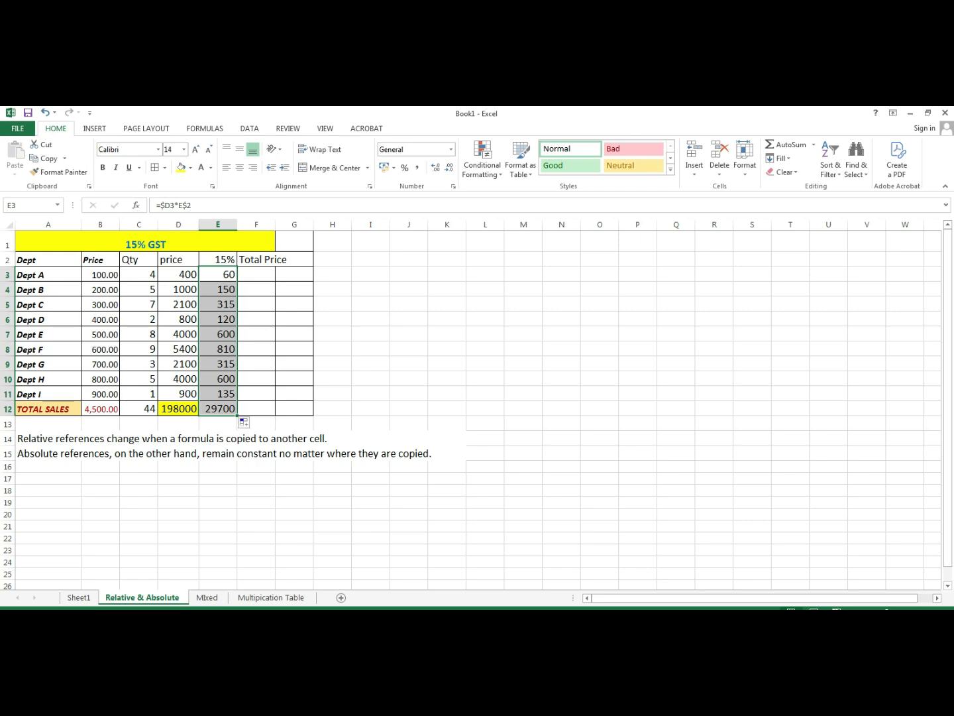
pyautogui.click(219, 394)
pyautogui.click(219, 408)
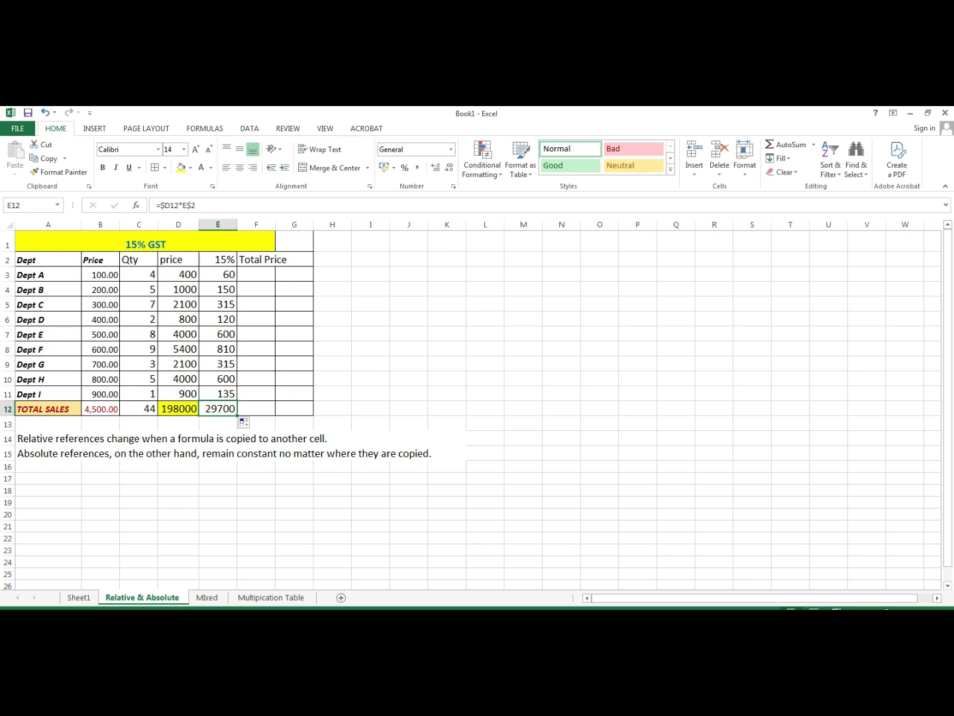
# - Enter =SUM(D3:E3) in F3 and fill it down to F12, giving 460 for Dept A
pyautogui.doubleClick(257, 274)
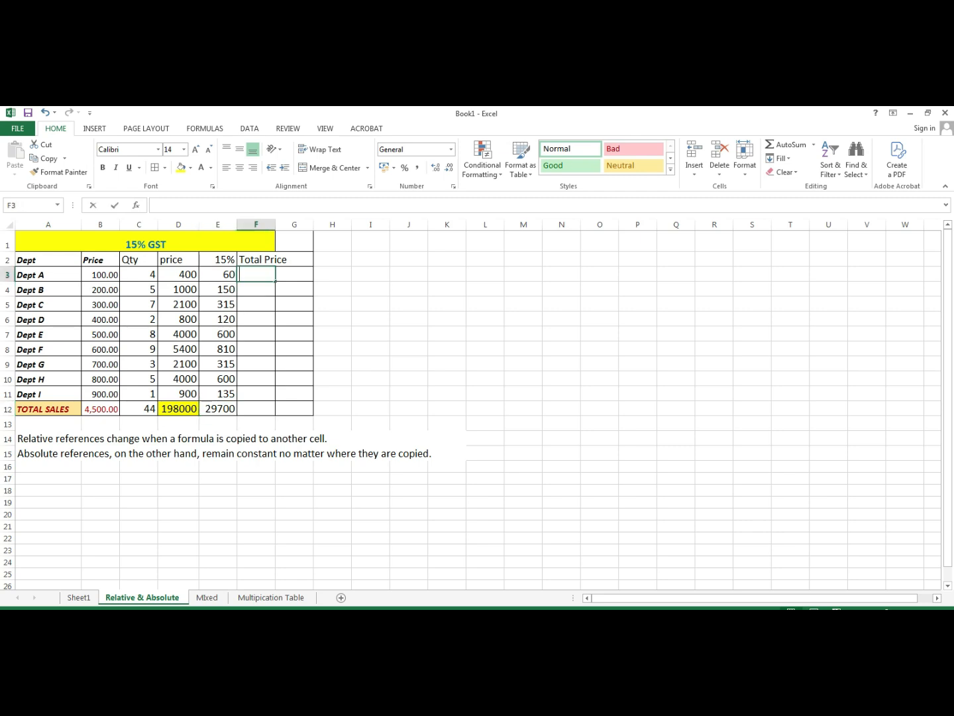
pyautogui.write('=')
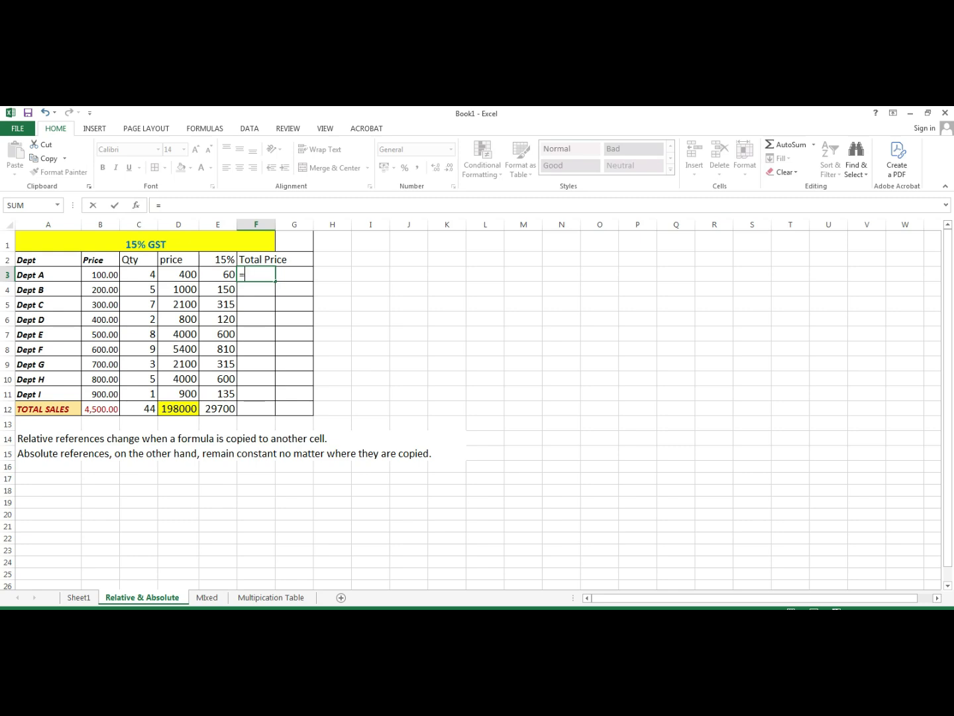
pyautogui.write('su')
pyautogui.press('Down')
pyautogui.press('Down')
pyautogui.press('Tab')
pyautogui.press('Left')
pyautogui.press('Left')
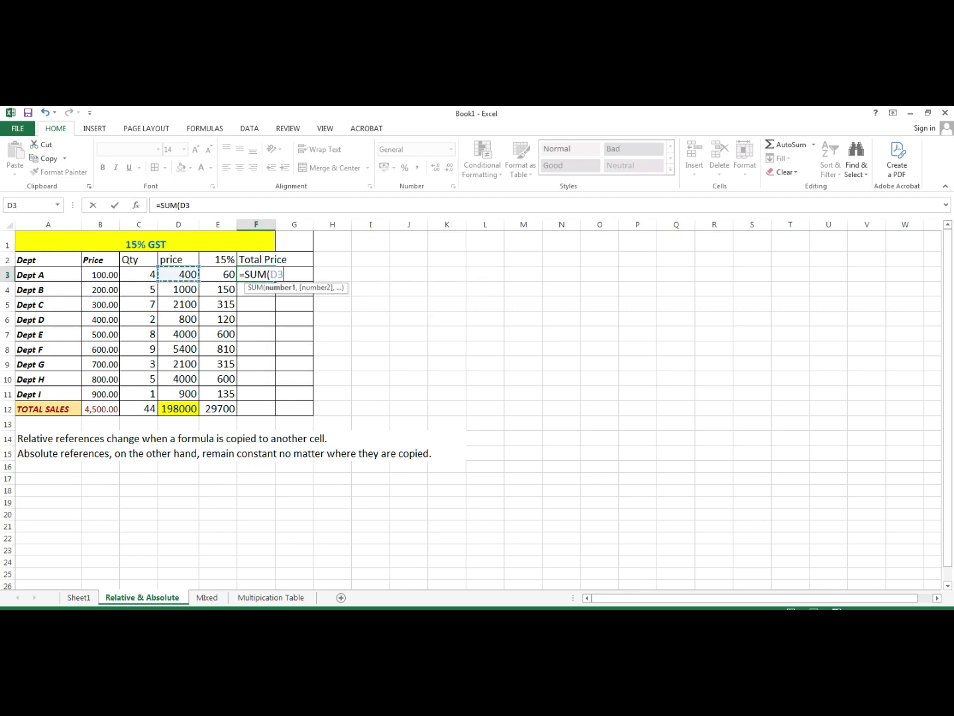
pyautogui.press('Right')
pyautogui.press('Left')
pyautogui.hotkey('shift', 'Right')
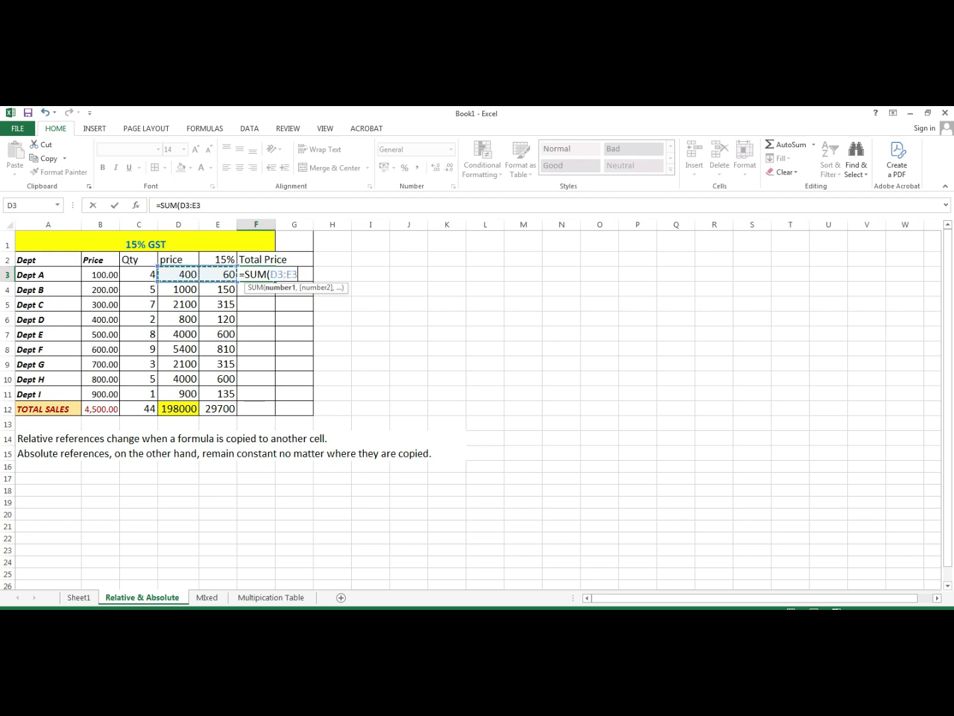
pyautogui.press('Return')
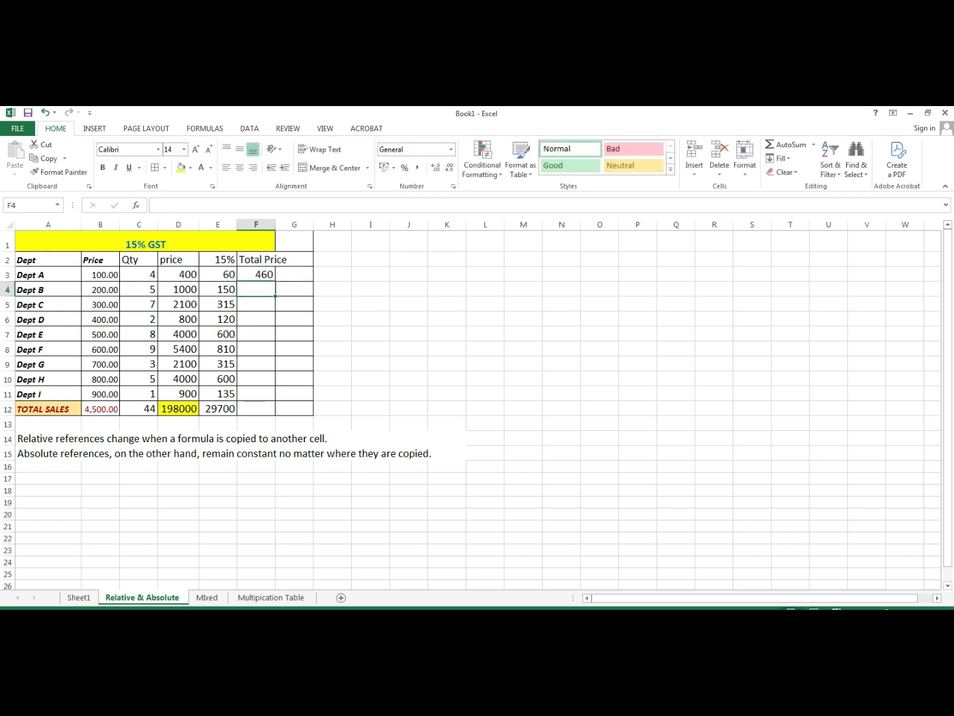
pyautogui.press('Up')
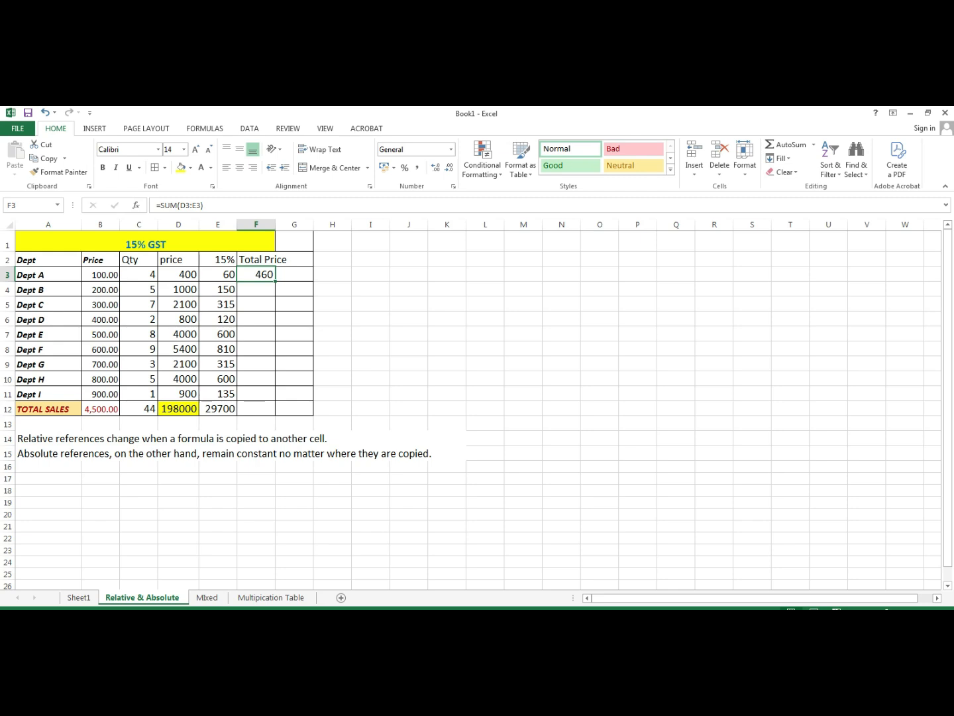
pyautogui.moveTo(275, 281); pyautogui.dragTo(275, 415)
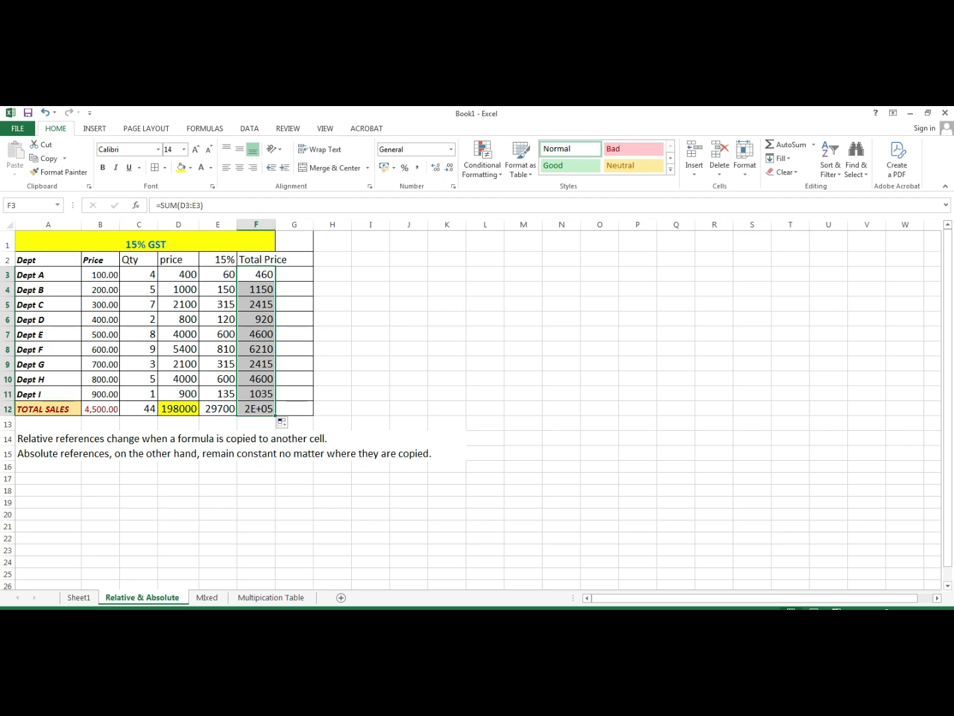
# - Clear the existing formula from cell F12
pyautogui.click(258, 408)
pyautogui.doubleClick(258, 408)
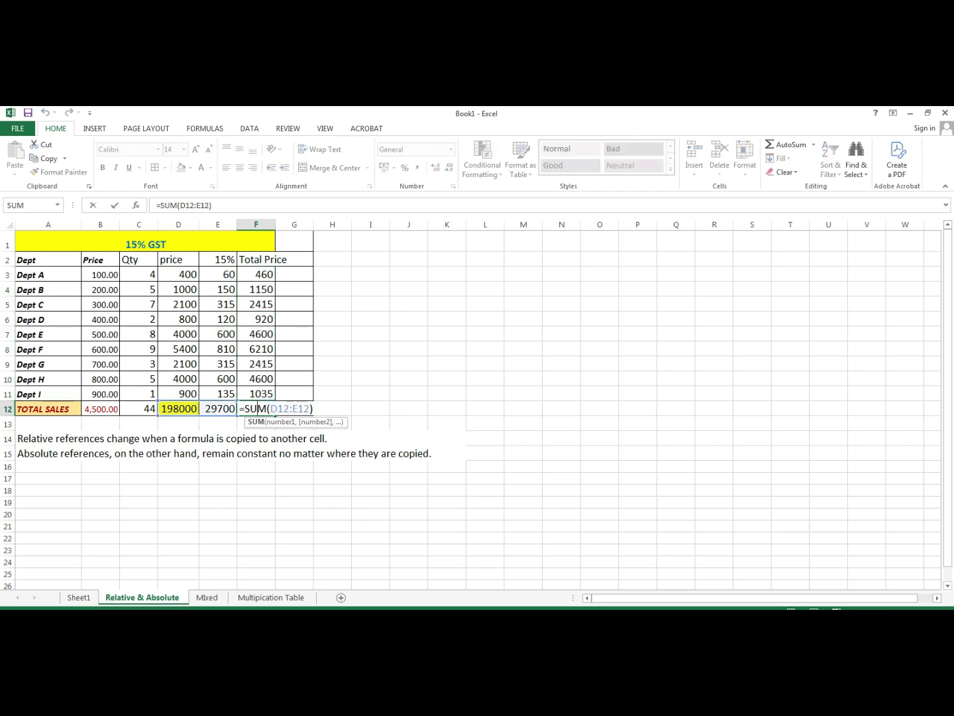
pyautogui.press('Return')
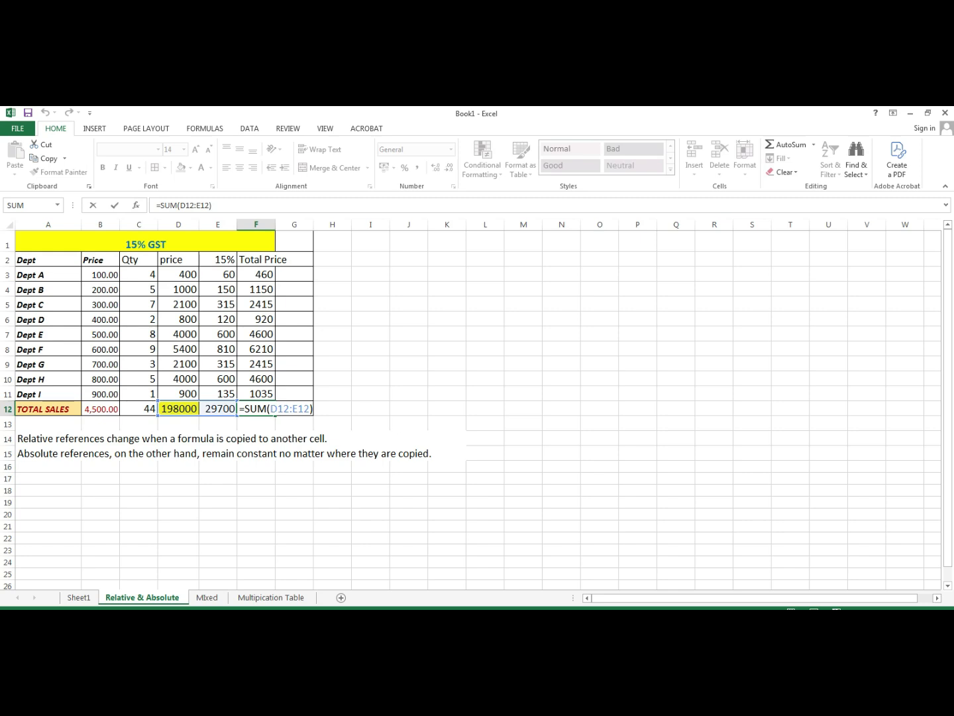
pyautogui.press('BackSpace')
pyautogui.press('BackSpace')
pyautogui.press('BackSpace')
pyautogui.press('BackSpace')
pyautogui.press('BackSpace')
pyautogui.press('BackSpace')
pyautogui.press('BackSpace')
pyautogui.press('BackSpace')
pyautogui.press('BackSpace')
pyautogui.press('BackSpace')
pyautogui.press('BackSpace')
pyautogui.press('BackSpace')
pyautogui.press('BackSpace')
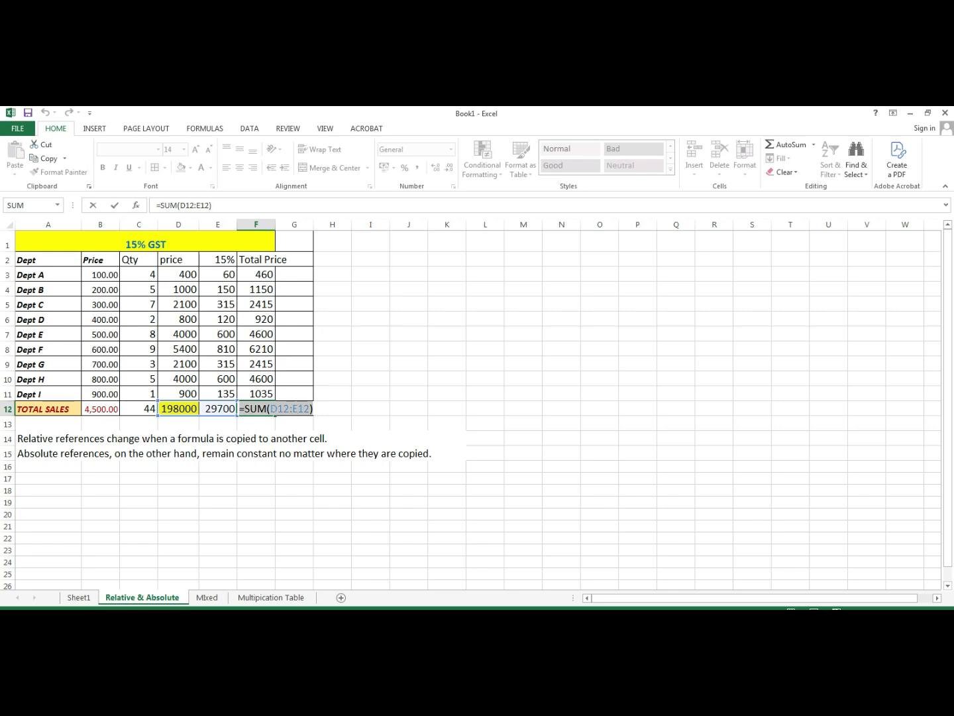
pyautogui.click(332, 408)
# - Enter =SUM(D12:E12) in F12 so it shows 227700
pyautogui.doubleClick(256, 409)
pyautogui.write('=')
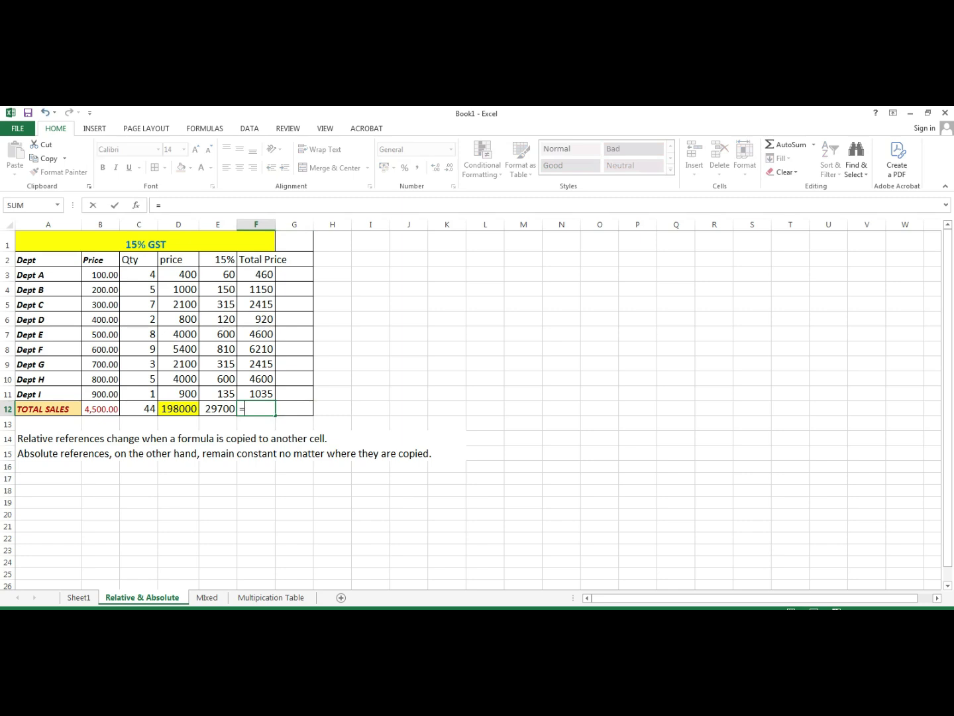
pyautogui.write('sum')
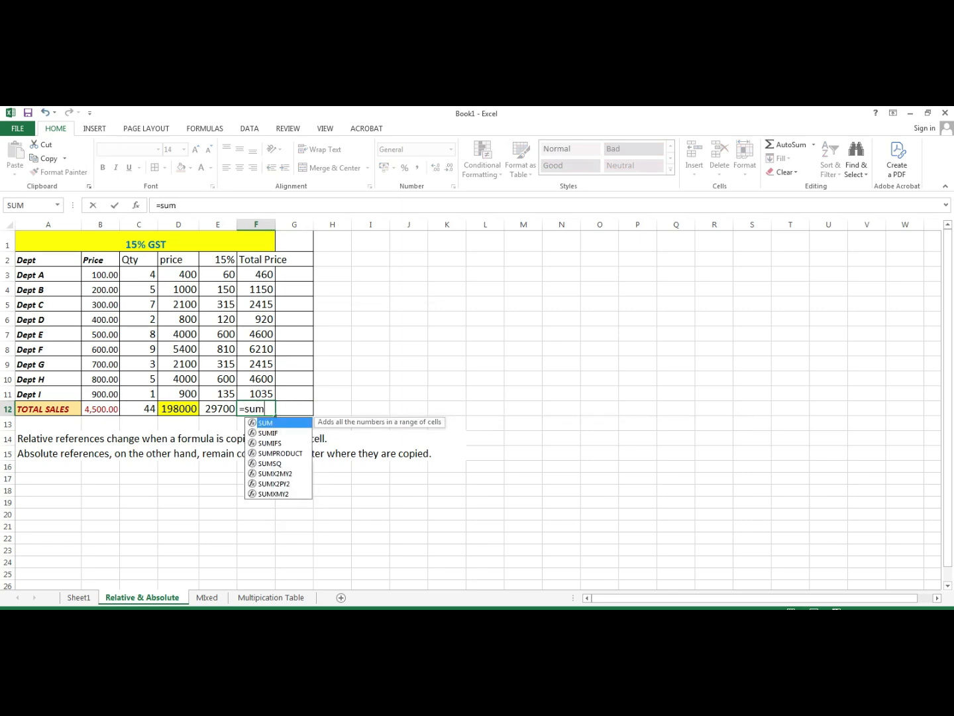
pyautogui.press('Tab')
pyautogui.click(178, 408)
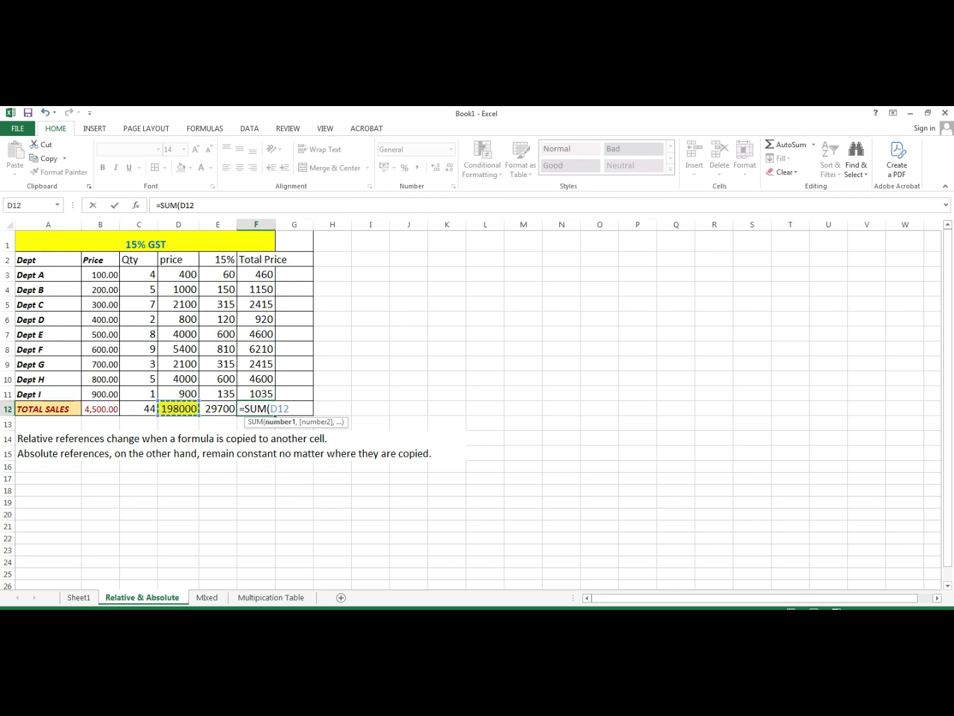
pyautogui.hotkey('shift', 'Right')
pyautogui.write(')')
pyautogui.press('Return')
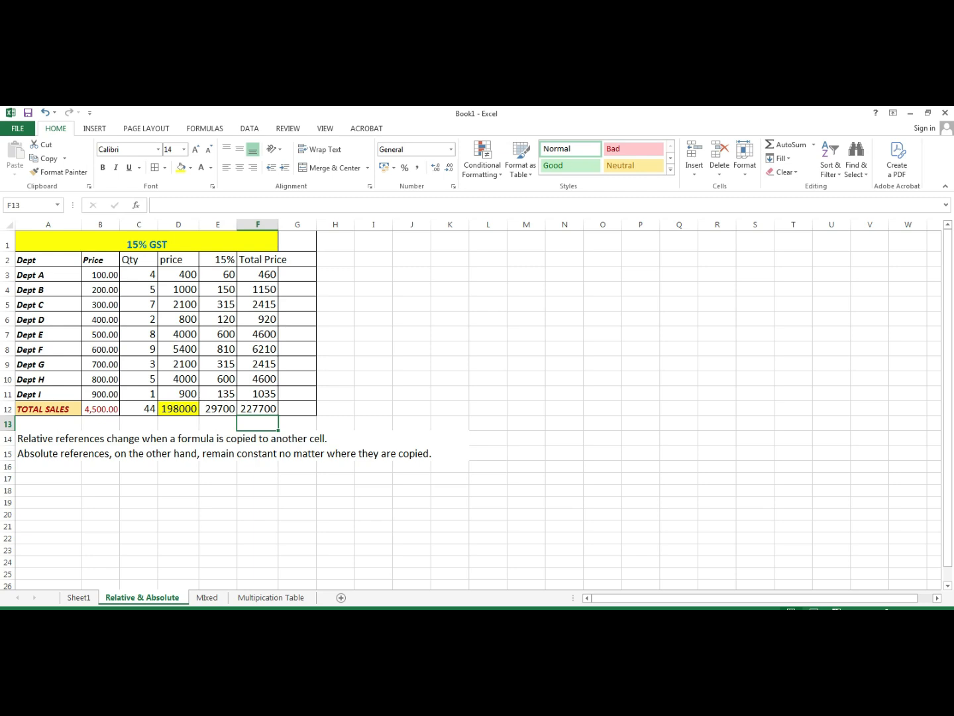
pyautogui.moveTo(258, 274); pyautogui.dragTo(258, 408)
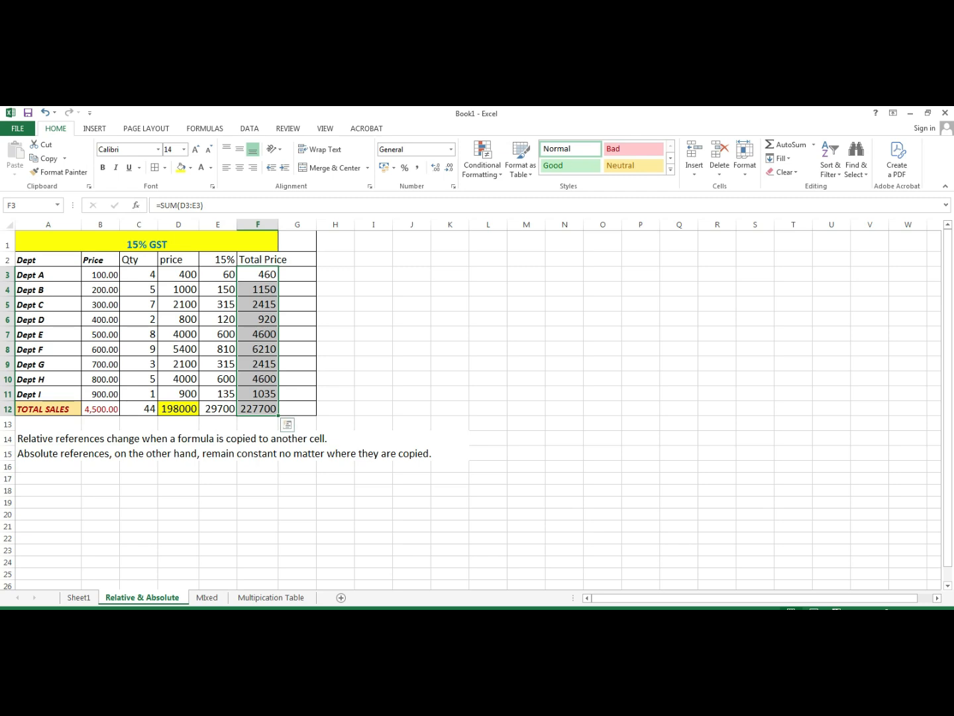
pyautogui.click(218, 274)
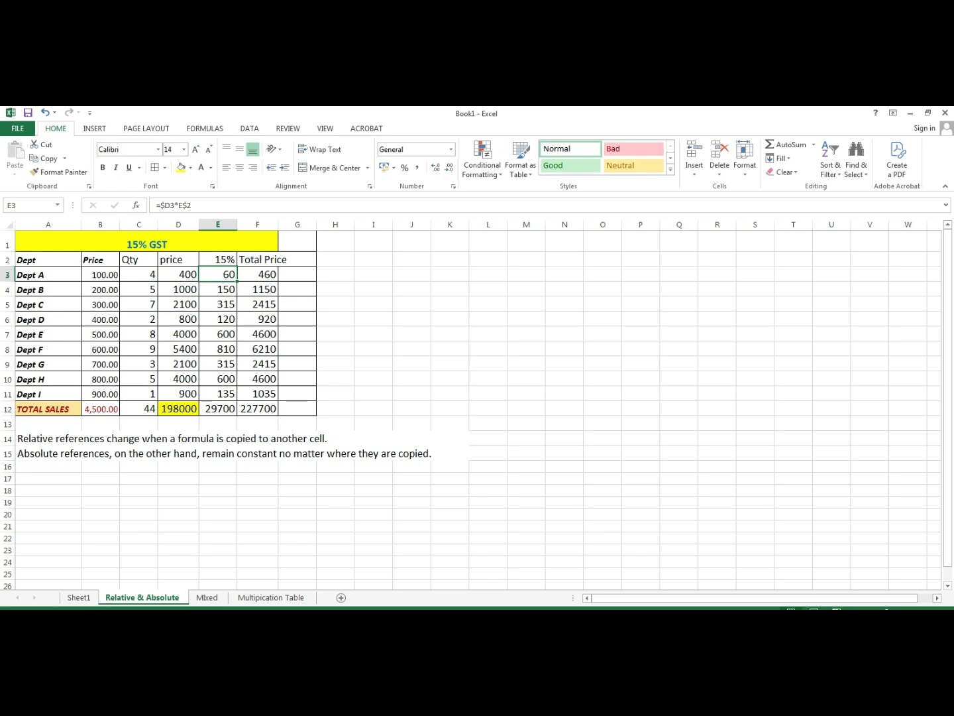
pyautogui.click(222, 349)
pyautogui.click(251, 379)
pyautogui.click(223, 379)
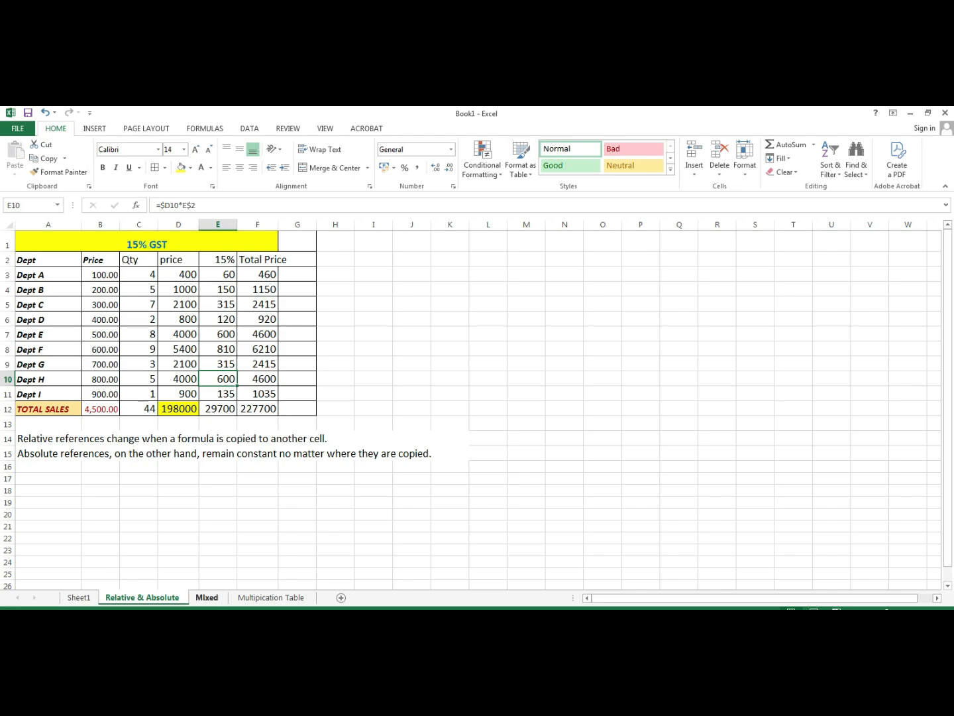
# - Switch to the Mixed sheet, check the Total Amounts in A2:A4, and start editing B2
pyautogui.click(206, 597)
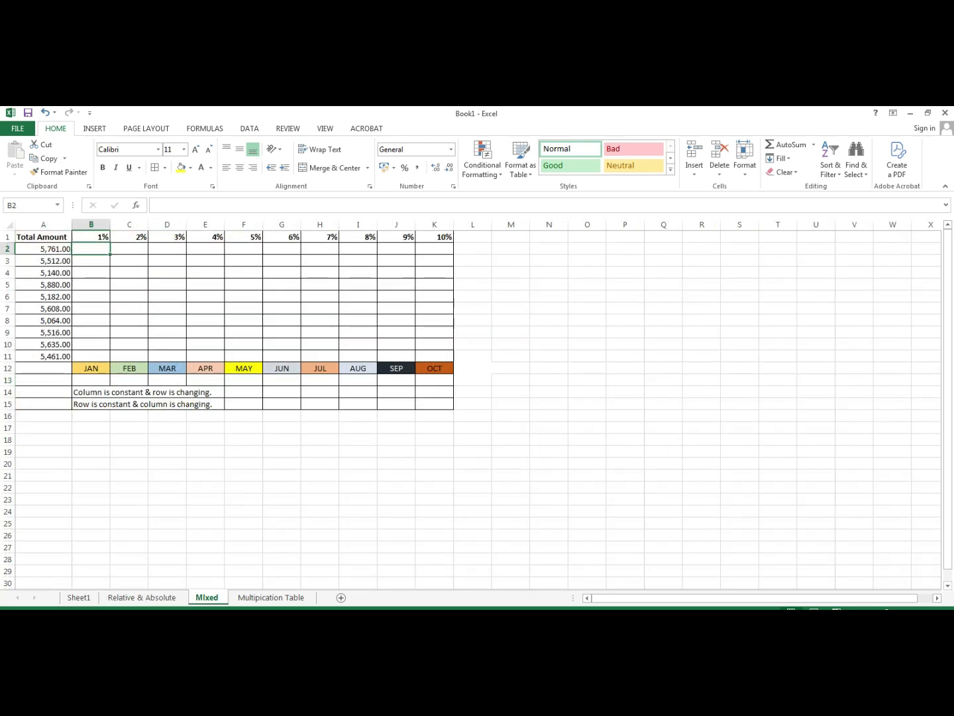
pyautogui.press('F2')
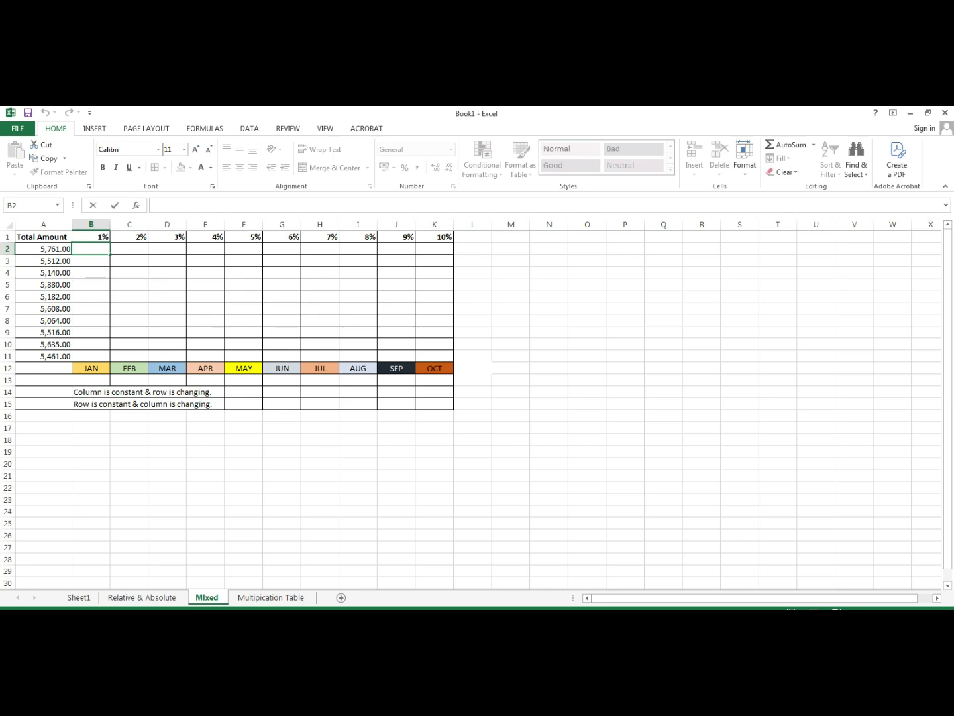
pyautogui.click(43, 261)
pyautogui.click(43, 273)
pyautogui.click(44, 249)
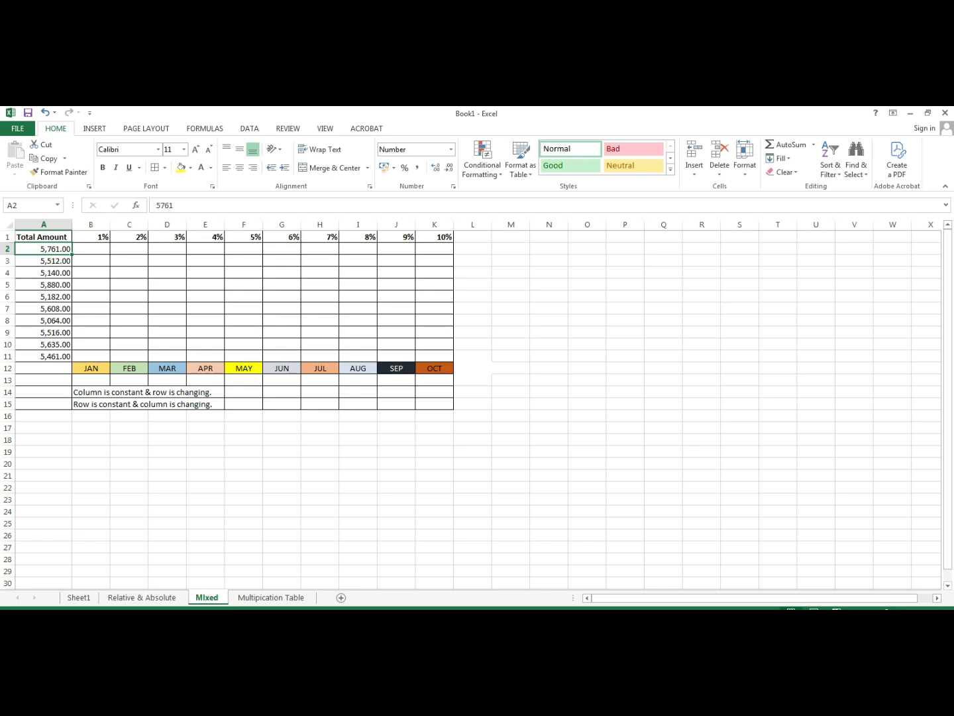
pyautogui.click(90, 249)
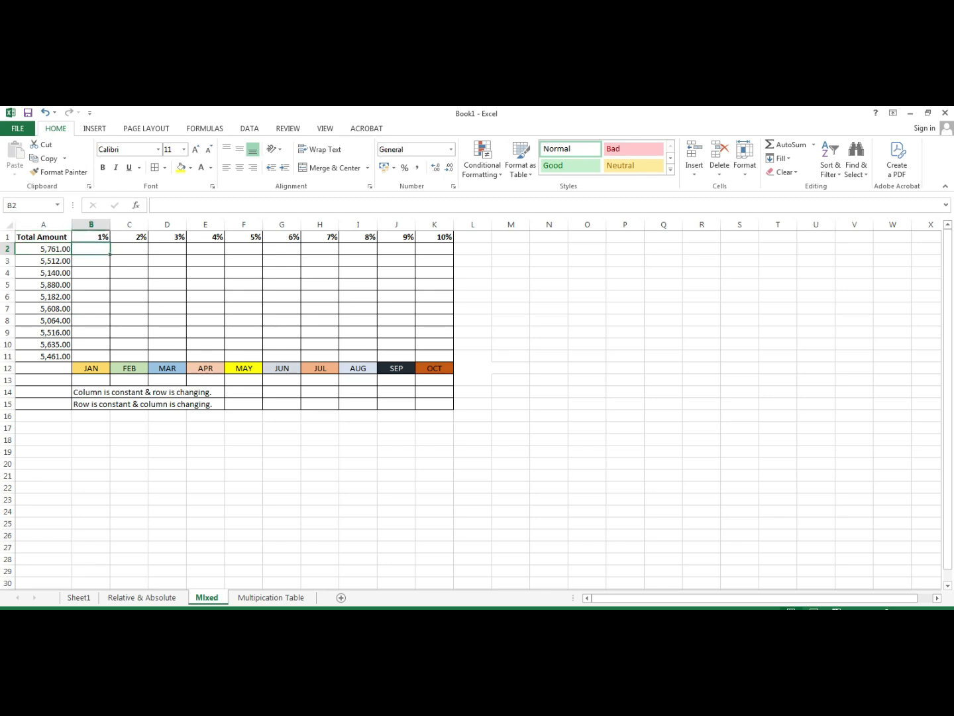
pyautogui.doubleClick(91, 249)
# - Enter =$A2*B$1 in B2 so it shows 57.61, 1% of 5,761.00
pyautogui.write('=')
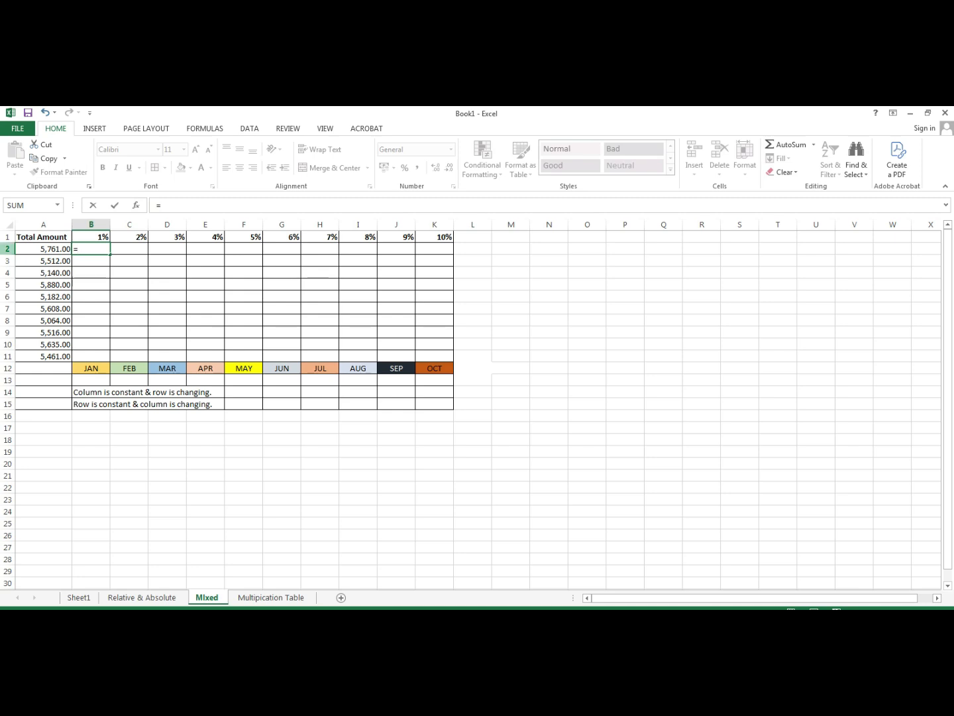
pyautogui.press('Left')
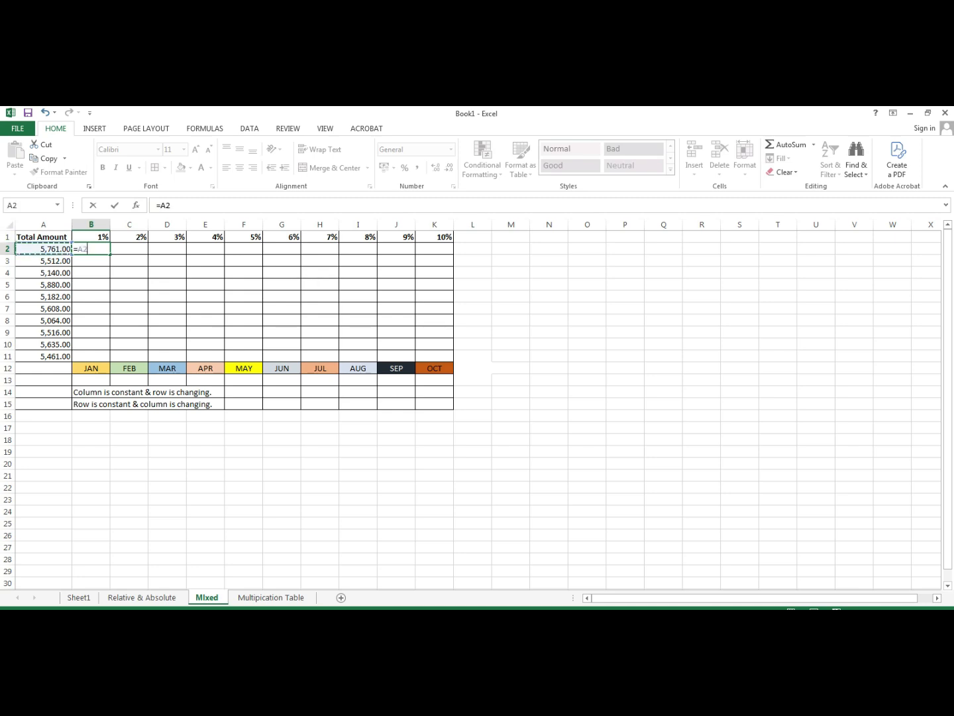
pyautogui.click(79, 249)
pyautogui.write('*')
pyautogui.click(91, 237)
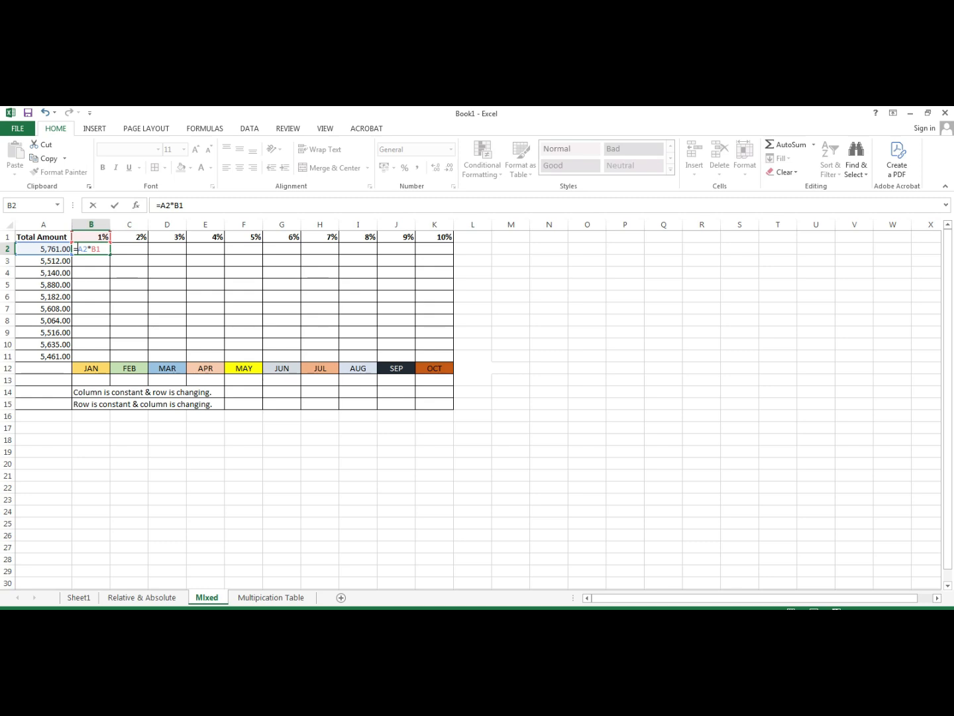
pyautogui.write('$')
pyautogui.write('$')
pyautogui.press('Return')
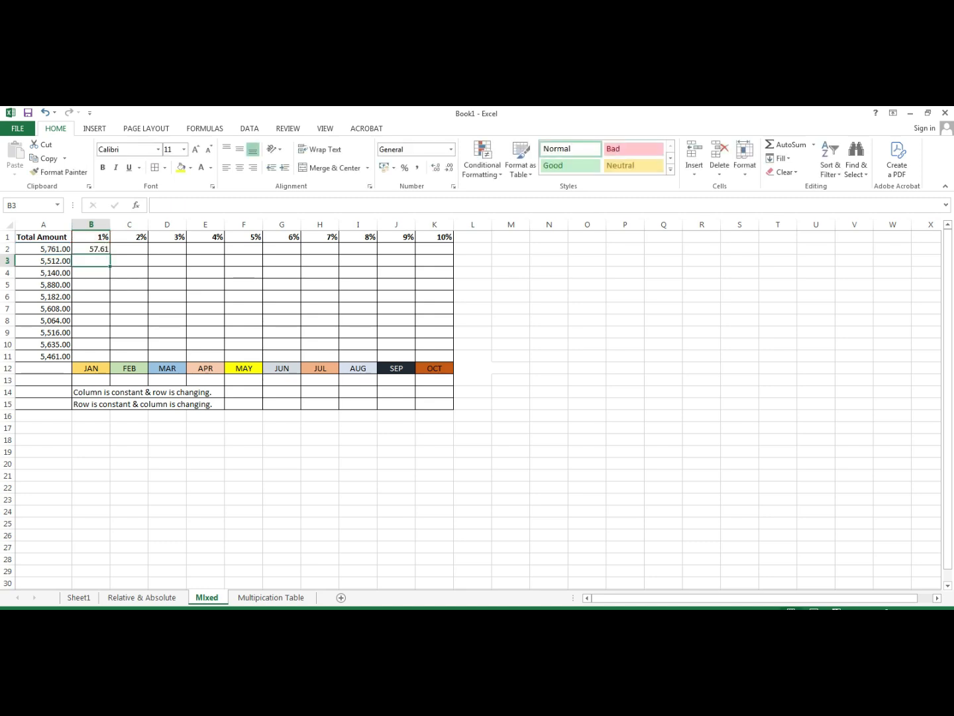
# - Copy B2's formula across to K2 and down to row 11, filling B2:K11 (57.61 to 588)
pyautogui.click(91, 249)
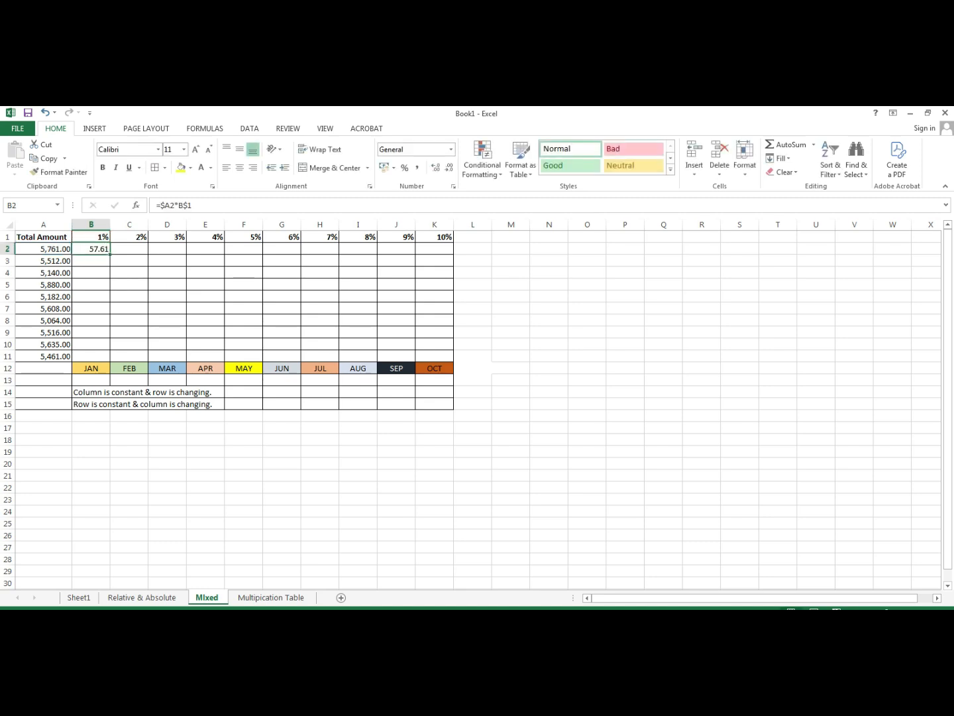
pyautogui.moveTo(110, 255); pyautogui.dragTo(443, 252)
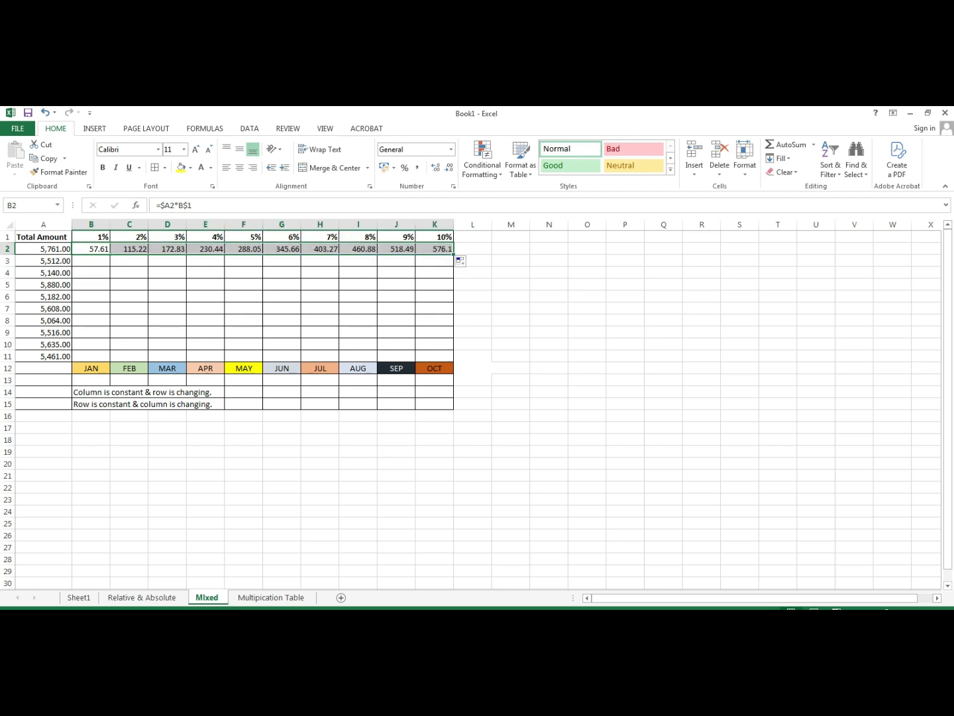
pyautogui.moveTo(453, 254); pyautogui.dragTo(451, 348)
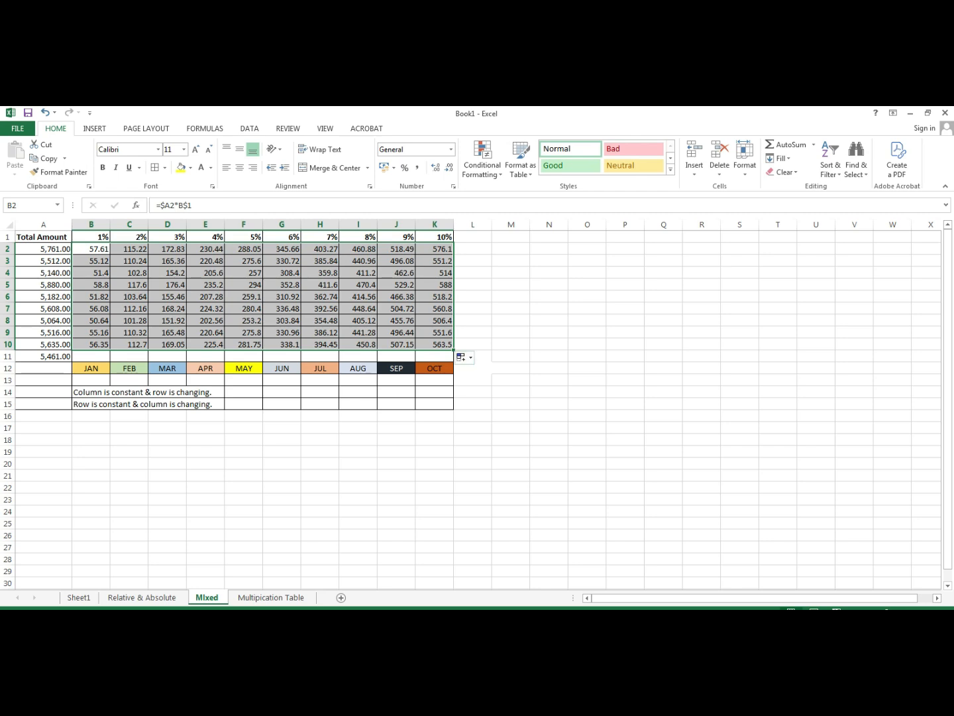
pyautogui.moveTo(454, 350); pyautogui.dragTo(453, 360)
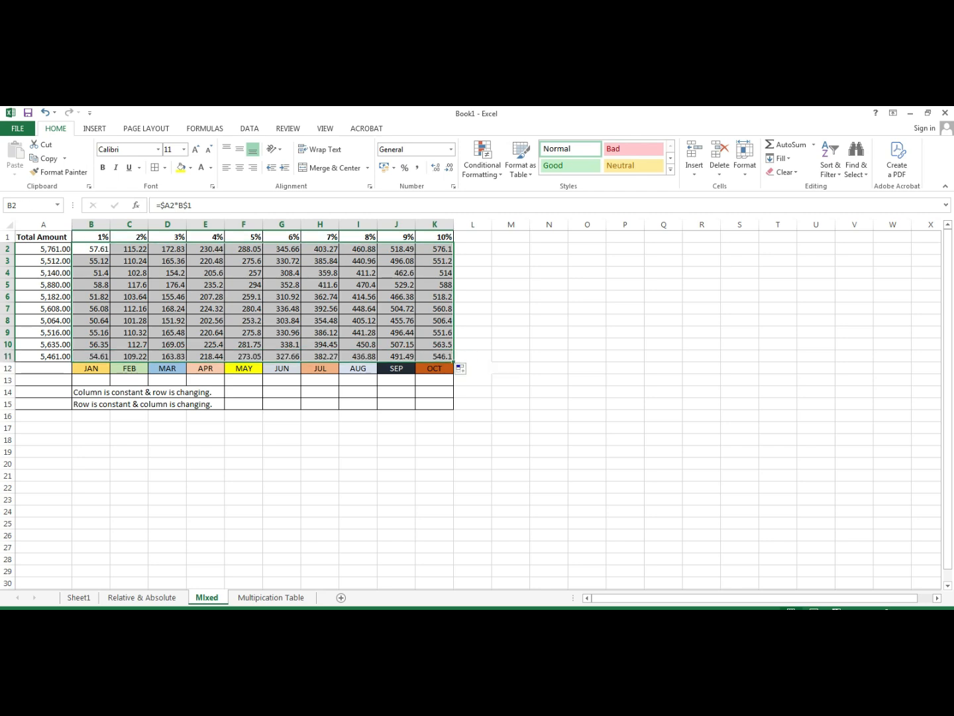
pyautogui.click(358, 309)
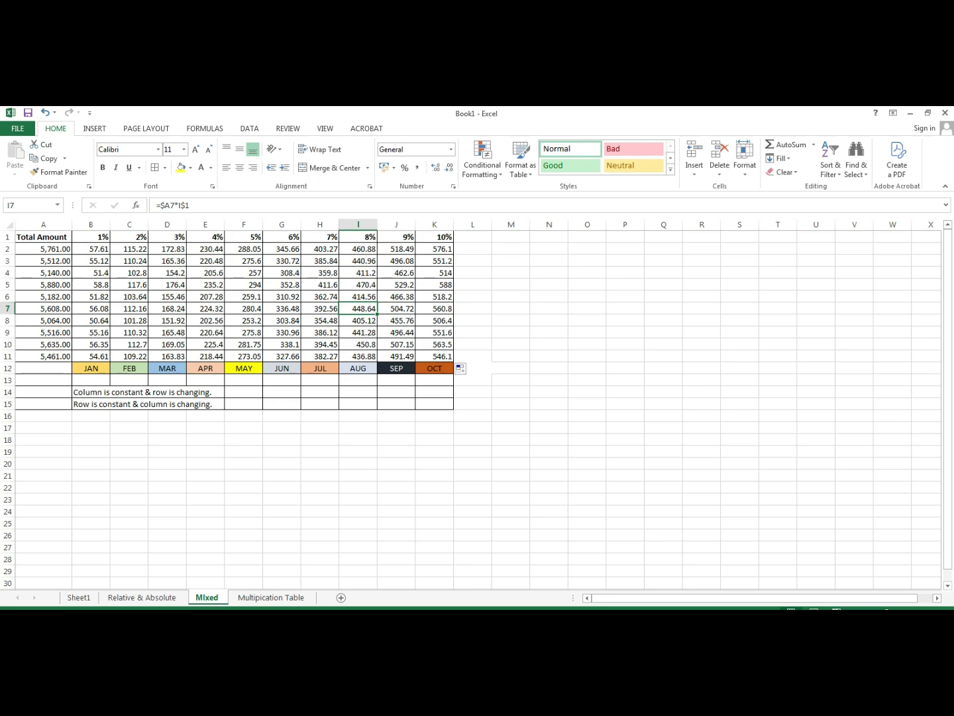
# - On the Multipication Table sheet, enter =$A4*B$3 in B4 so it shows 1
pyautogui.click(271, 597)
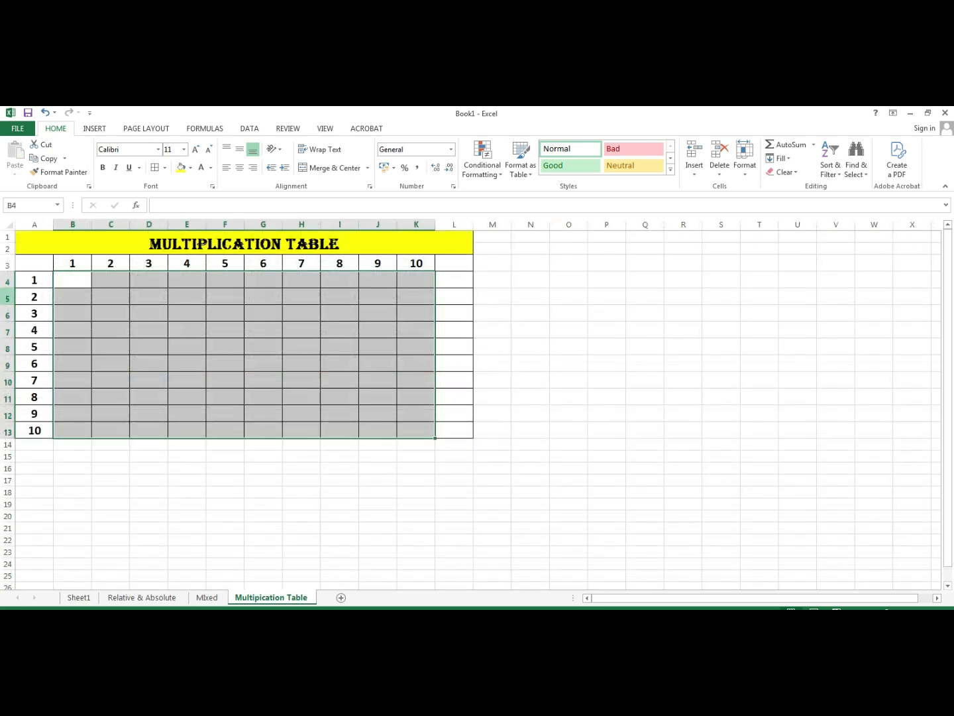
pyautogui.doubleClick(72, 279)
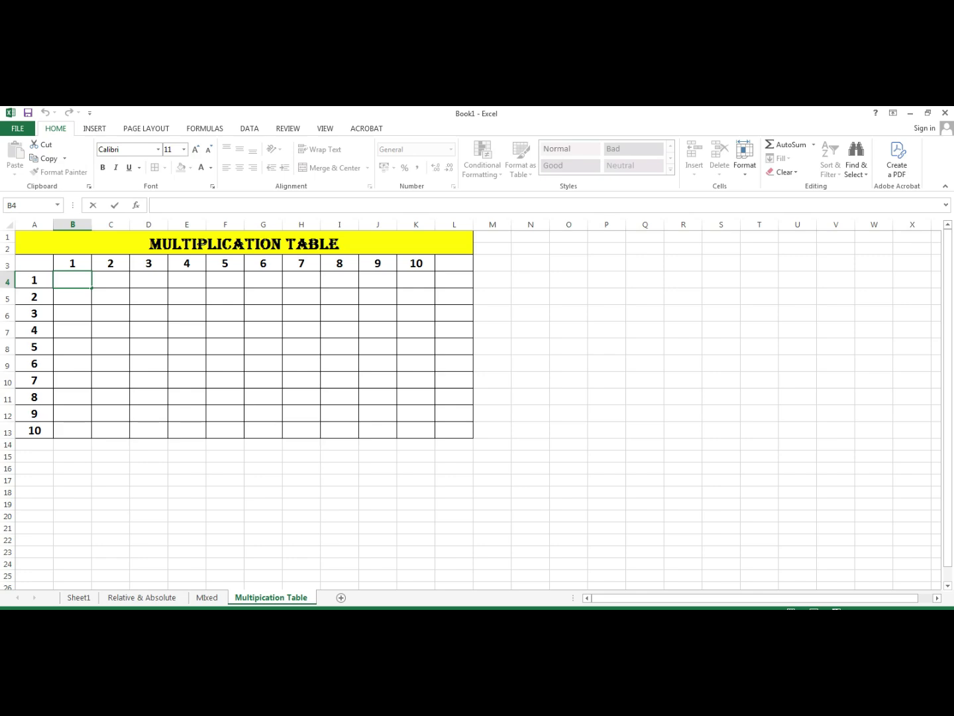
pyautogui.click(207, 596)
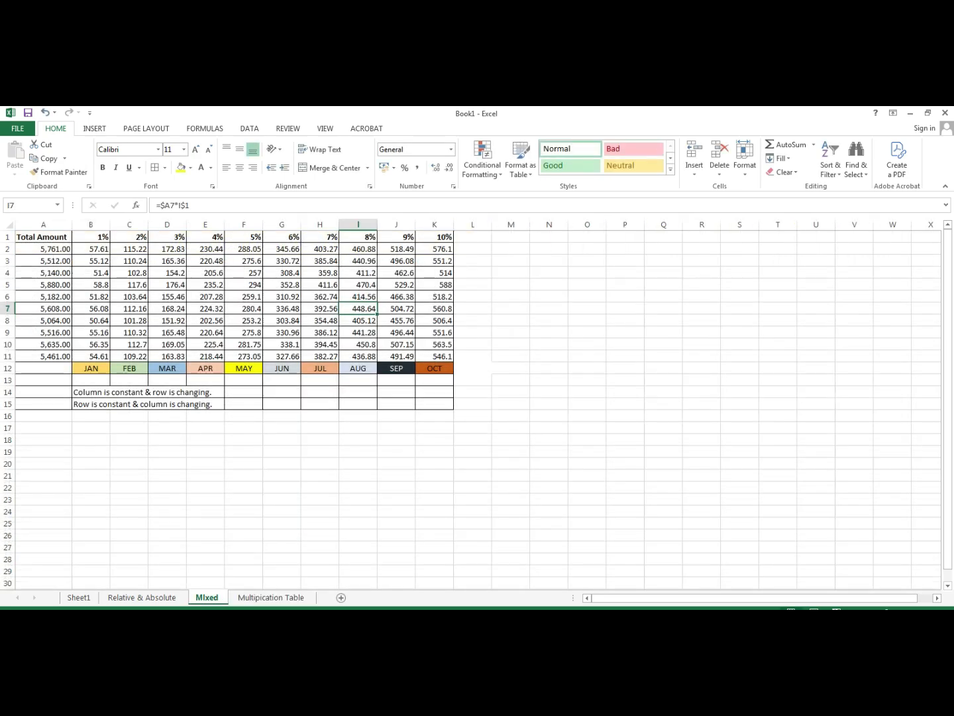
pyautogui.click(271, 597)
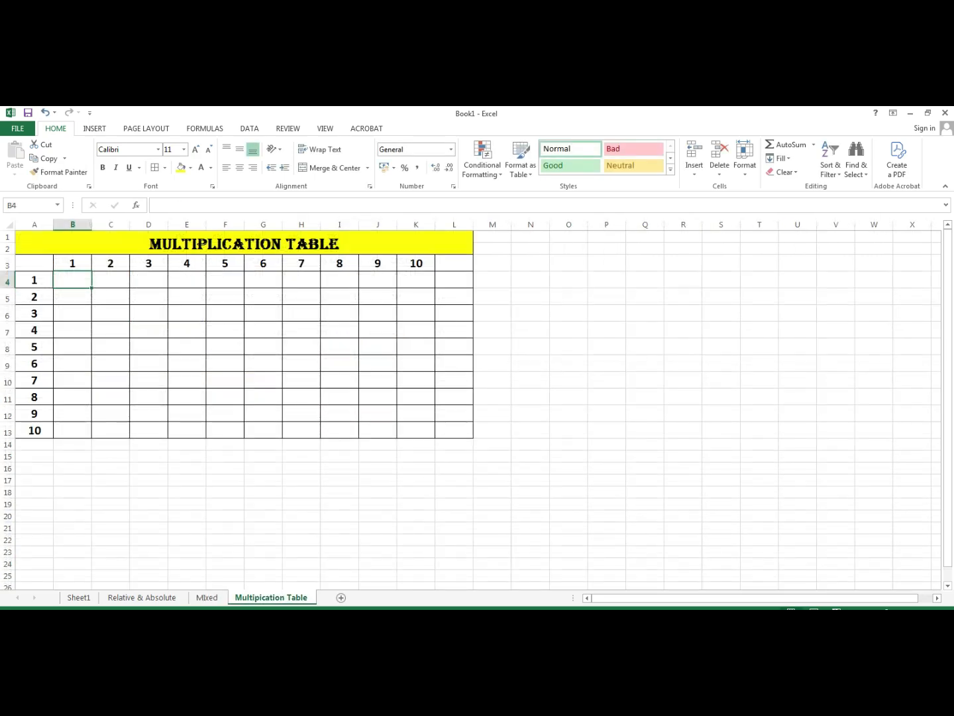
pyautogui.doubleClick(72, 280)
pyautogui.write('=')
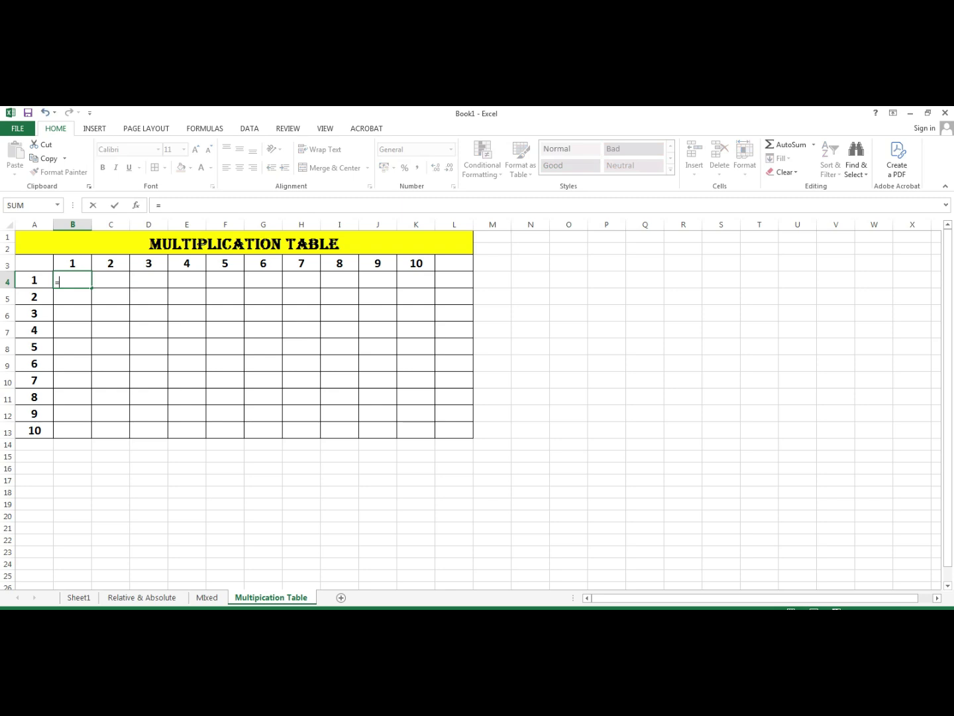
pyautogui.press('Left')
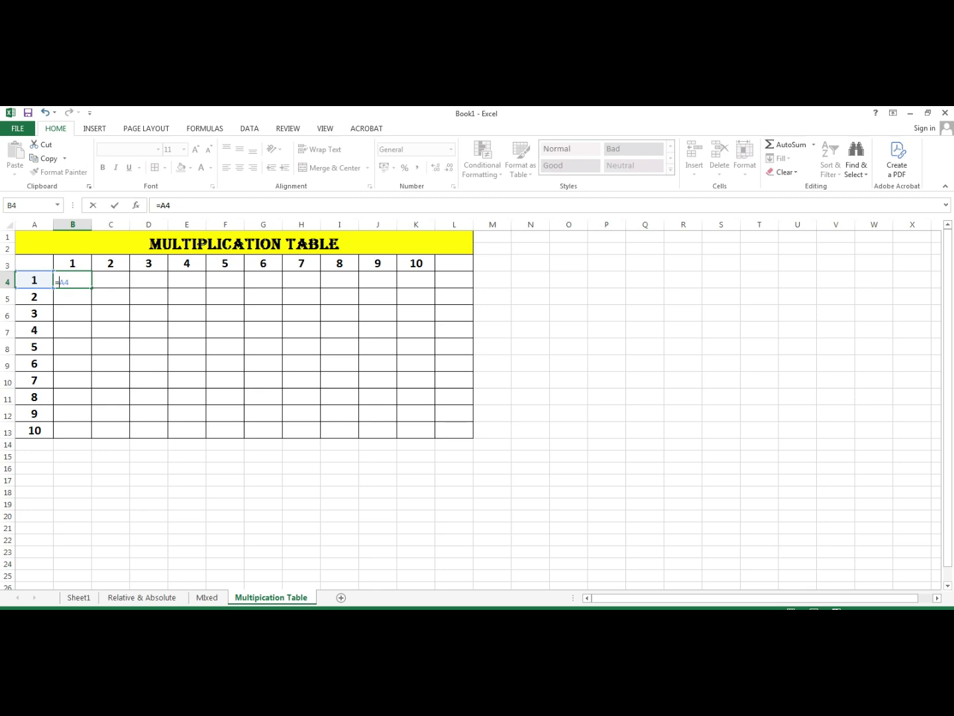
pyautogui.write('$A4*')
pyautogui.click(72, 263)
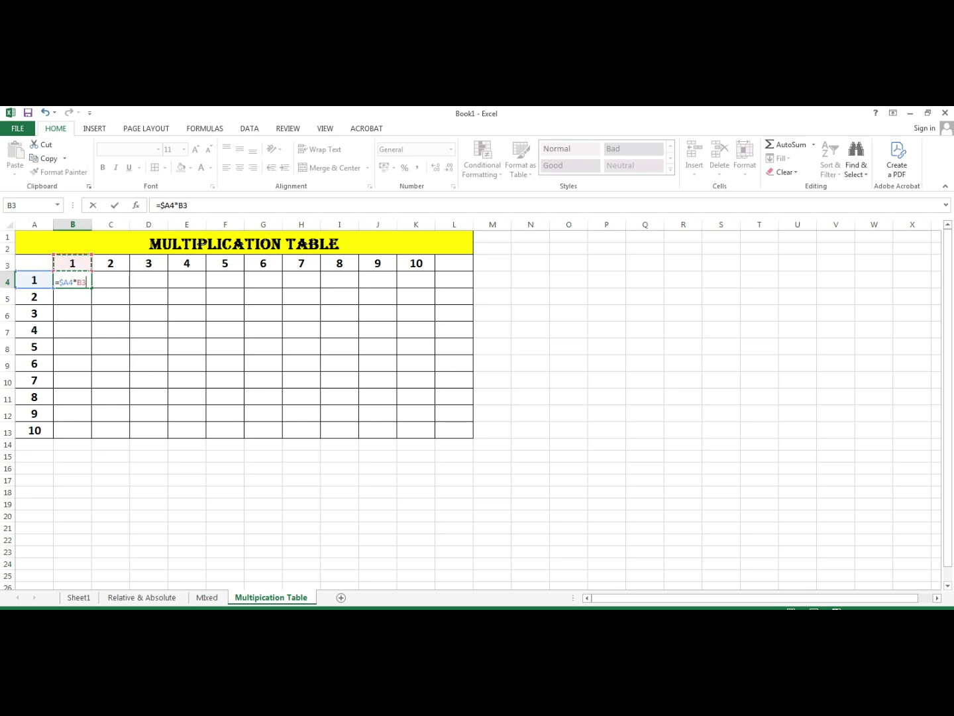
pyautogui.click(82, 282)
pyautogui.write('$')
pyautogui.press('Return')
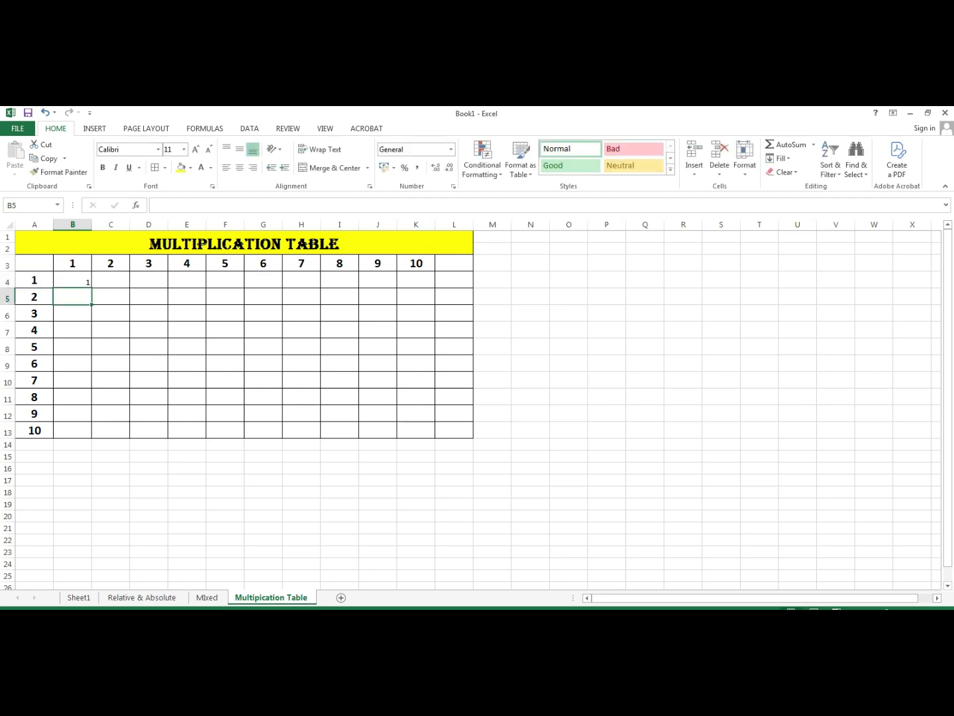
# - Fill B4's formula across to K4 and down to row 13, then return to the Mixed sheet
pyautogui.click(72, 280)
pyautogui.moveTo(90, 287); pyautogui.dragTo(436, 287)
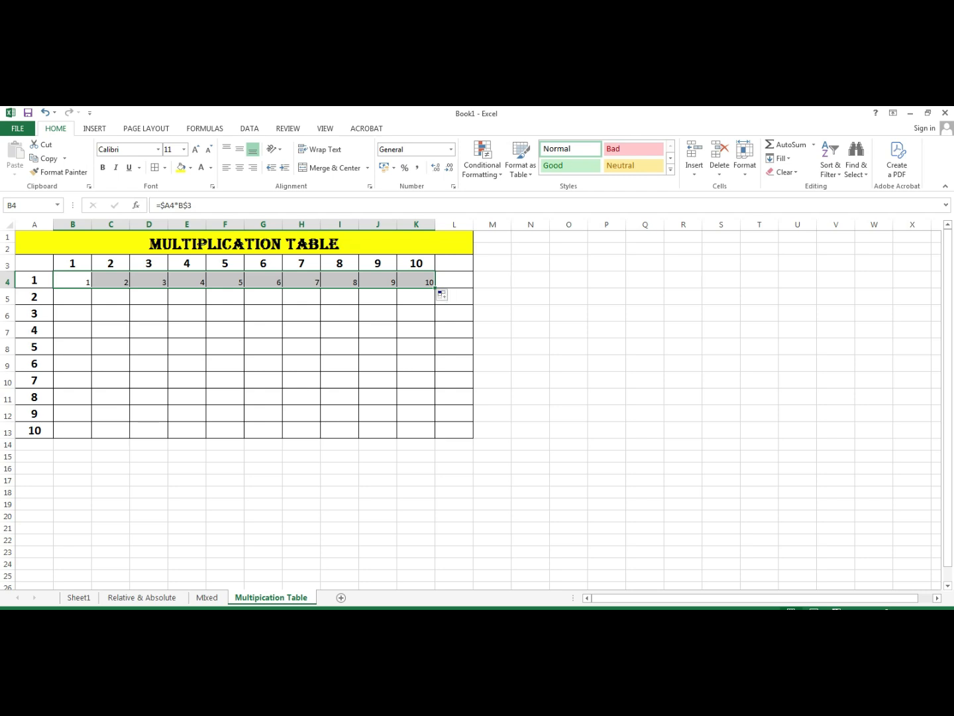
pyautogui.moveTo(435, 288); pyautogui.dragTo(436, 437)
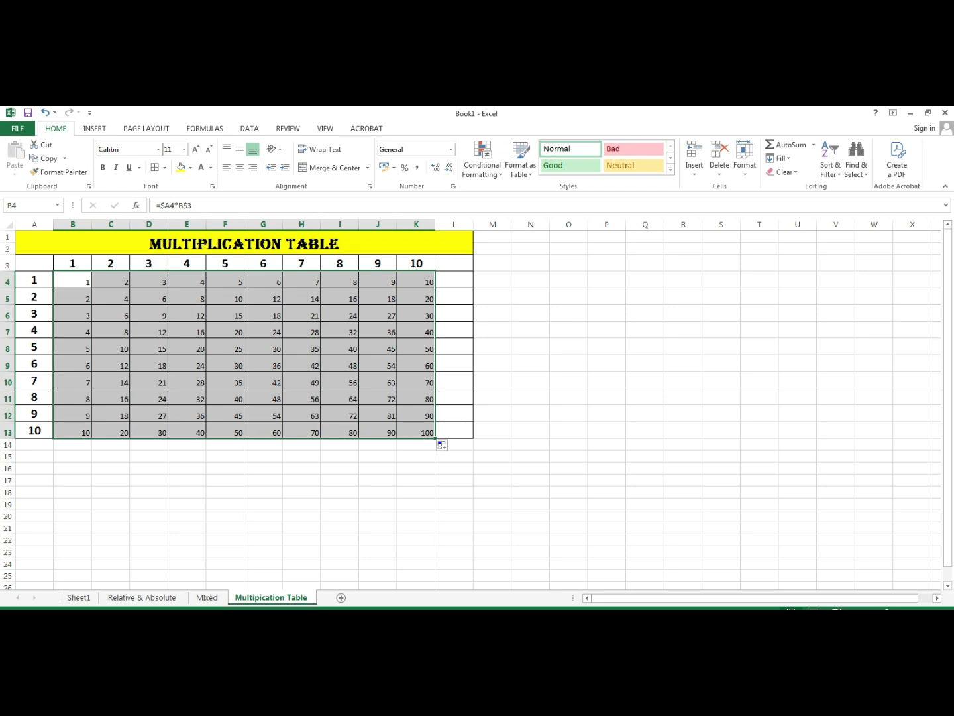
pyautogui.click(263, 347)
pyautogui.click(225, 364)
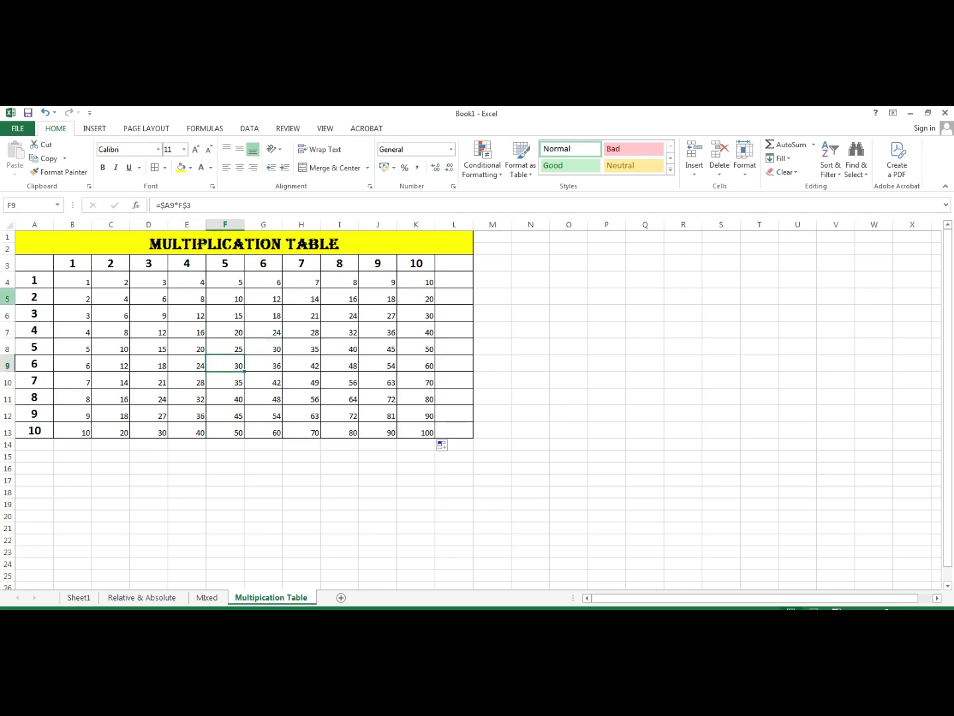
pyautogui.click(206, 597)
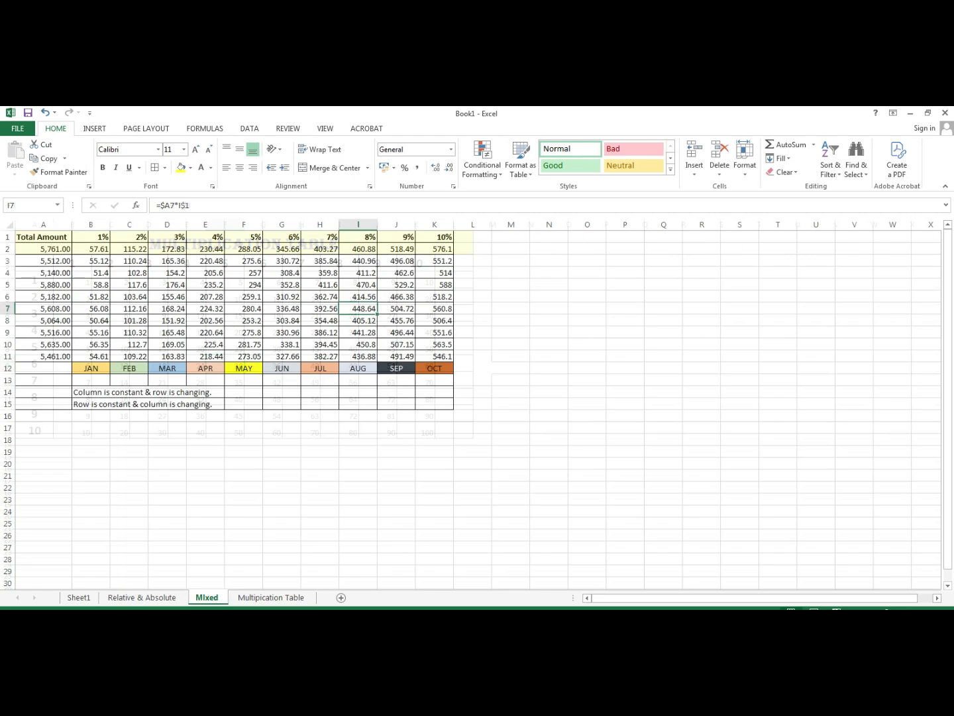
# - Glance at the Relative & Absolute and Mixed sheets, ending on the Multipication Table sheet
pyautogui.click(142, 598)
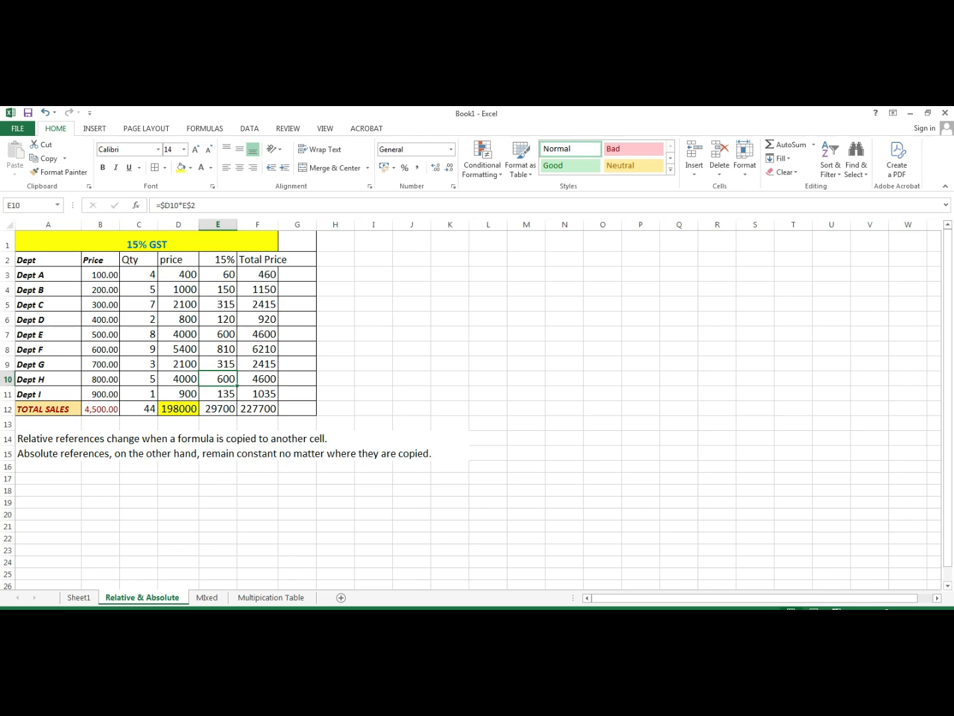
pyautogui.click(206, 598)
pyautogui.click(271, 597)
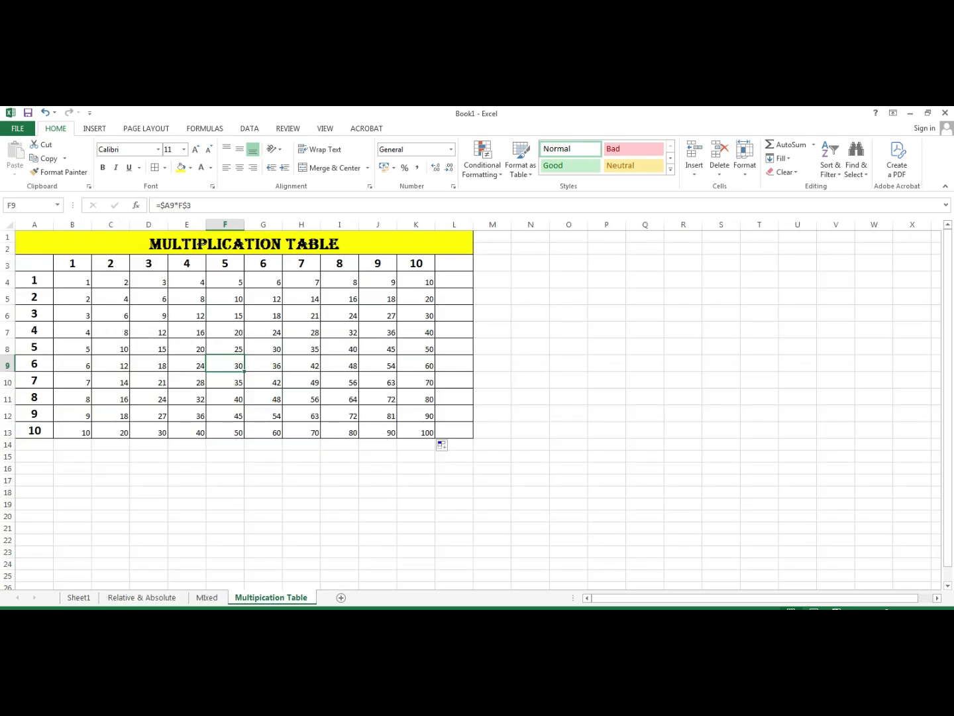